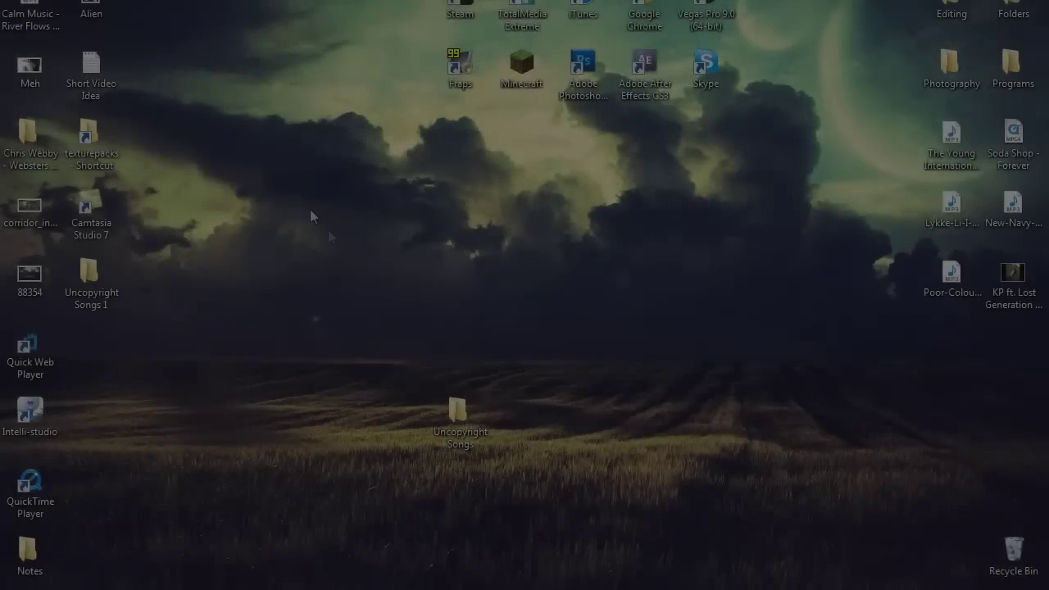
# Open the Uncopyright Songs folder, select and deselect its songs, then close it
pyautogui.moveTo(311, 209); pyautogui.dragTo(633, 279)
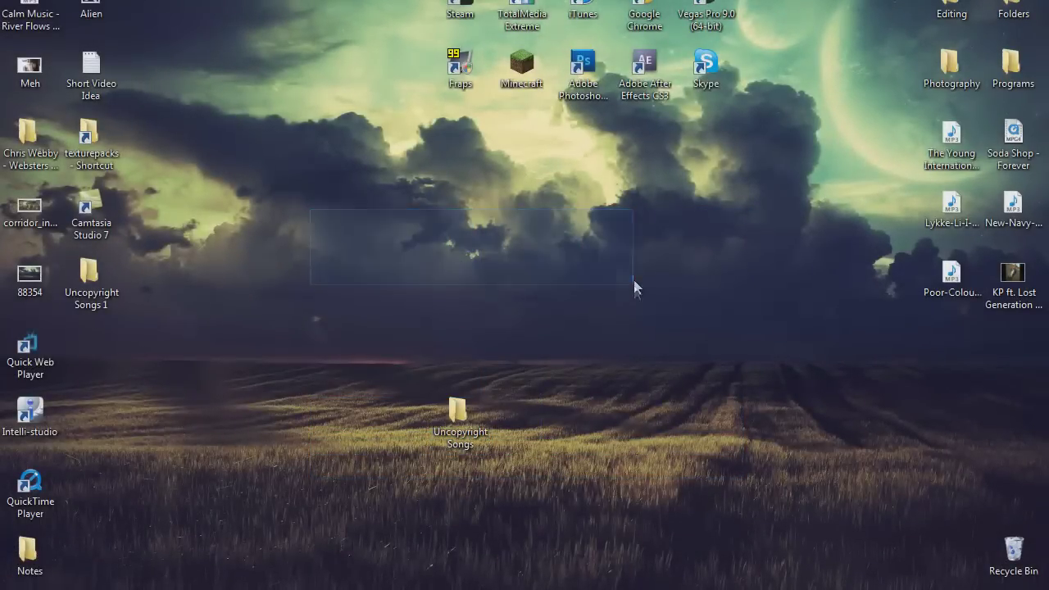
pyautogui.moveTo(319, 127); pyautogui.dragTo(889, 349)
pyautogui.moveTo(241, 133); pyautogui.dragTo(784, 474)
pyautogui.doubleClick(478, 408)
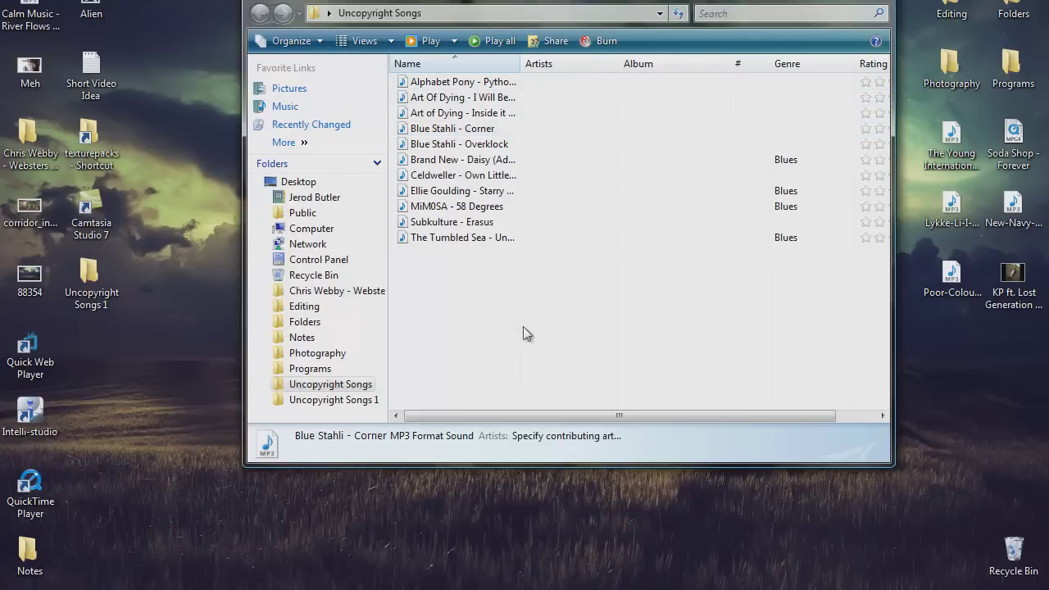
pyautogui.moveTo(481, 301); pyautogui.dragTo(482, 75)
pyautogui.click(549, 386)
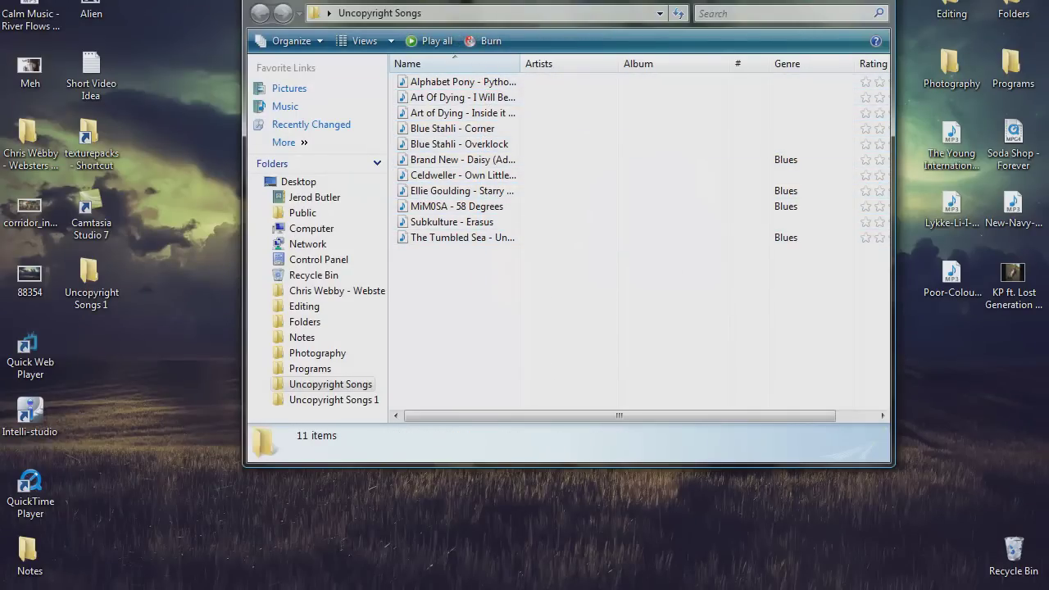
pyautogui.hotkey('alt', 'F4')
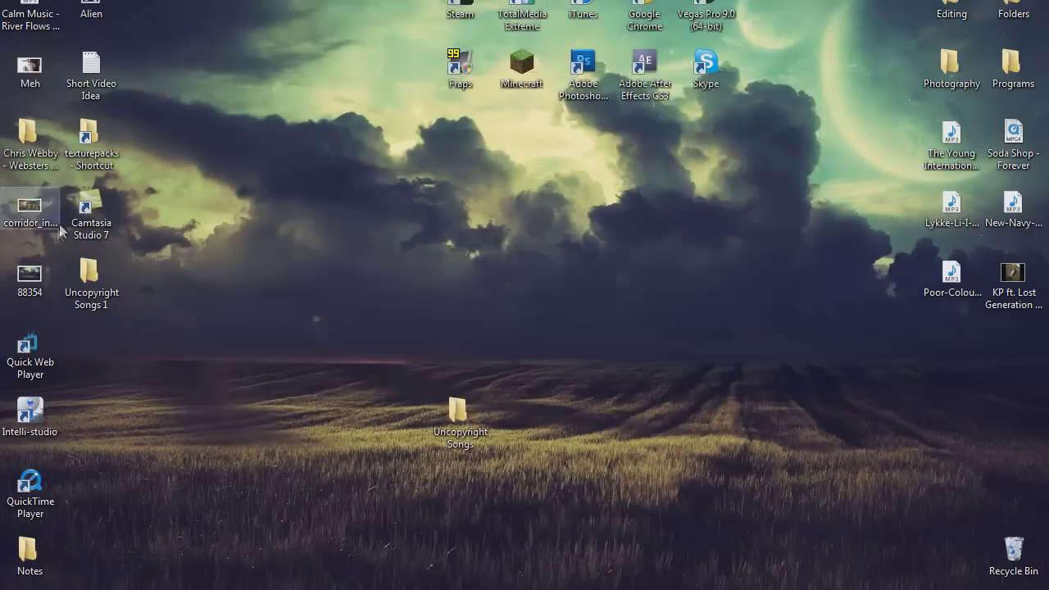
# Place Uncopyright Songs 1 beside Uncopyright Songs, open and close it, then select the timeline clip
pyautogui.moveTo(93, 278); pyautogui.dragTo(535, 416)
pyautogui.doubleClick(535, 415)
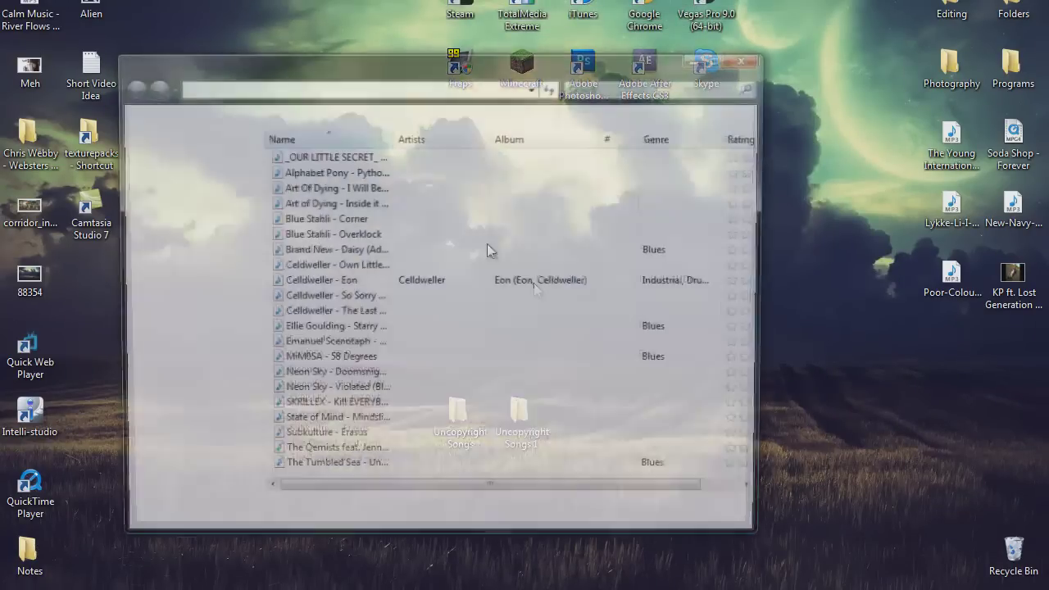
pyautogui.hotkey('alt', 'F4')
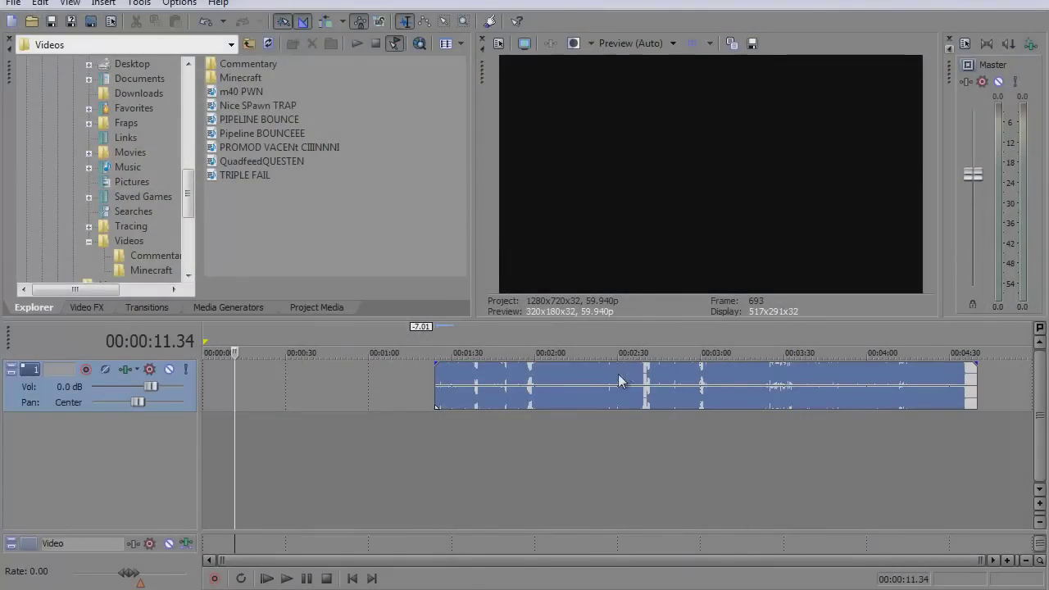
pyautogui.click(619, 380)
pyautogui.click(284, 401)
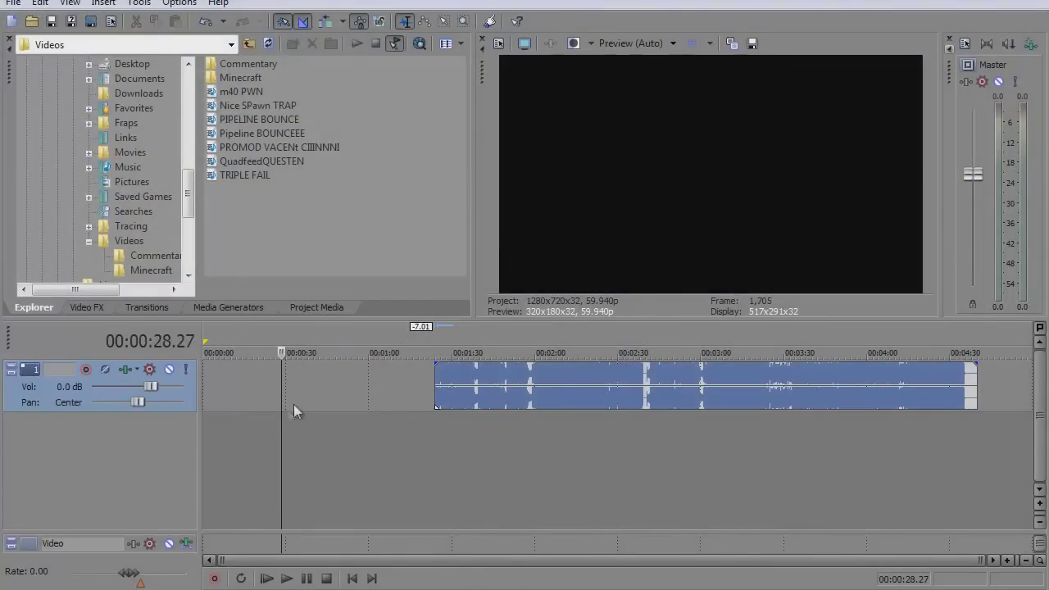
pyautogui.click(506, 403)
pyautogui.click(365, 379)
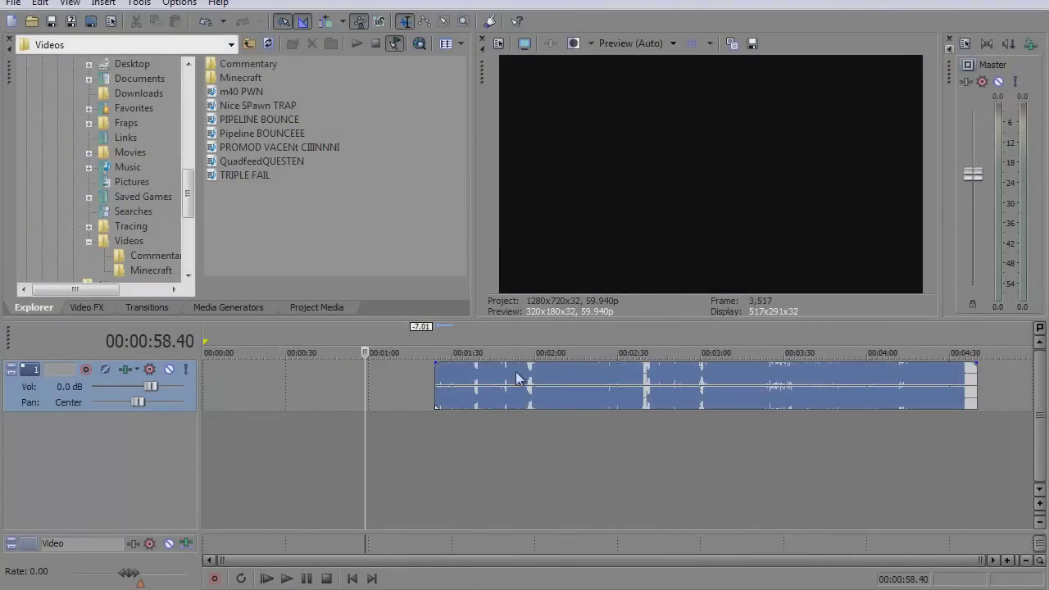
pyautogui.rightClick(533, 398)
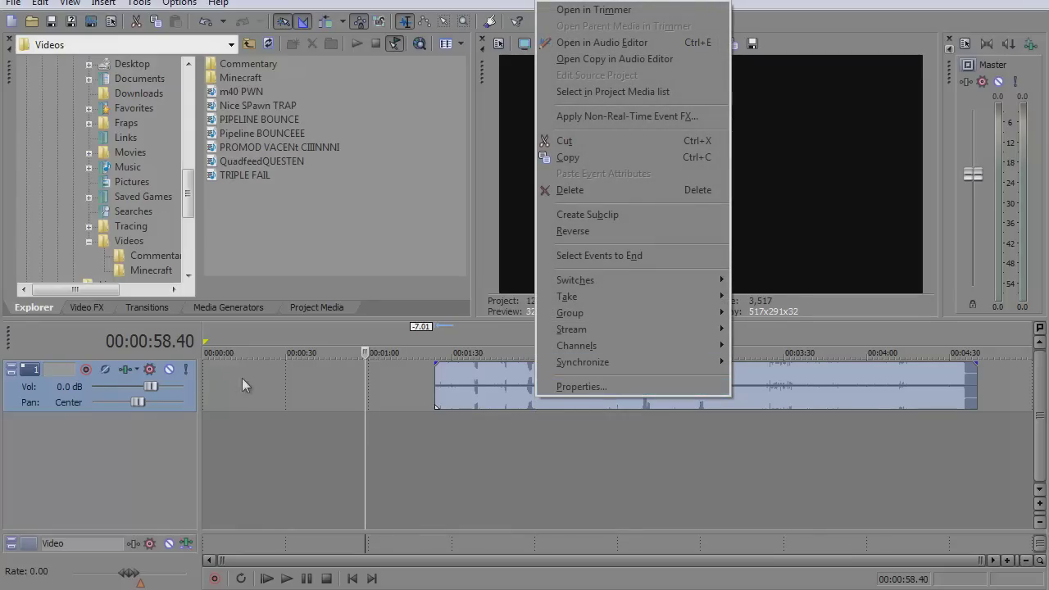
pyautogui.click(270, 396)
pyautogui.click(270, 390)
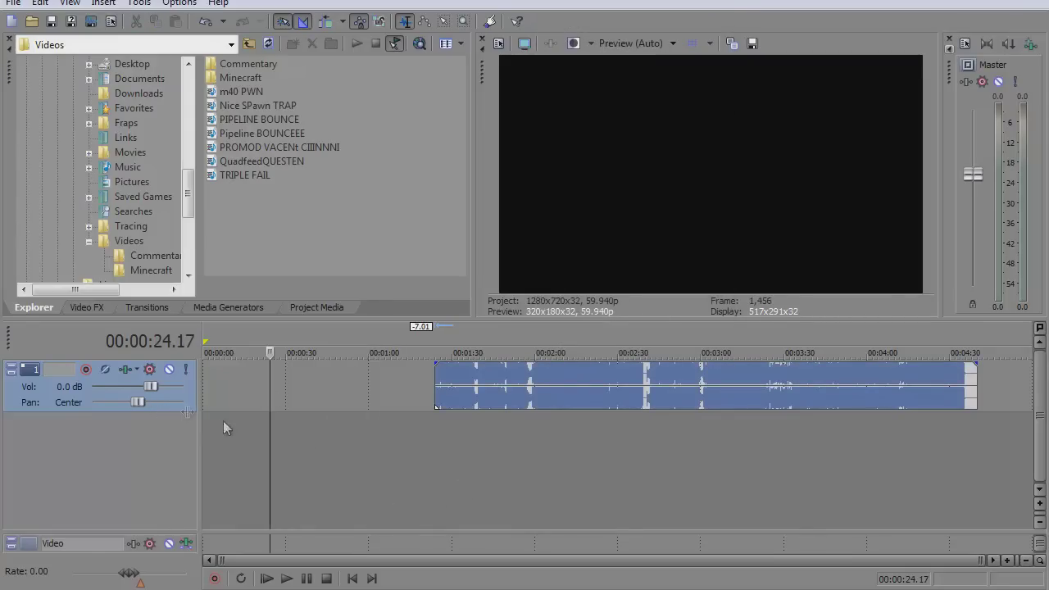
pyautogui.click(459, 400)
pyautogui.click(545, 402)
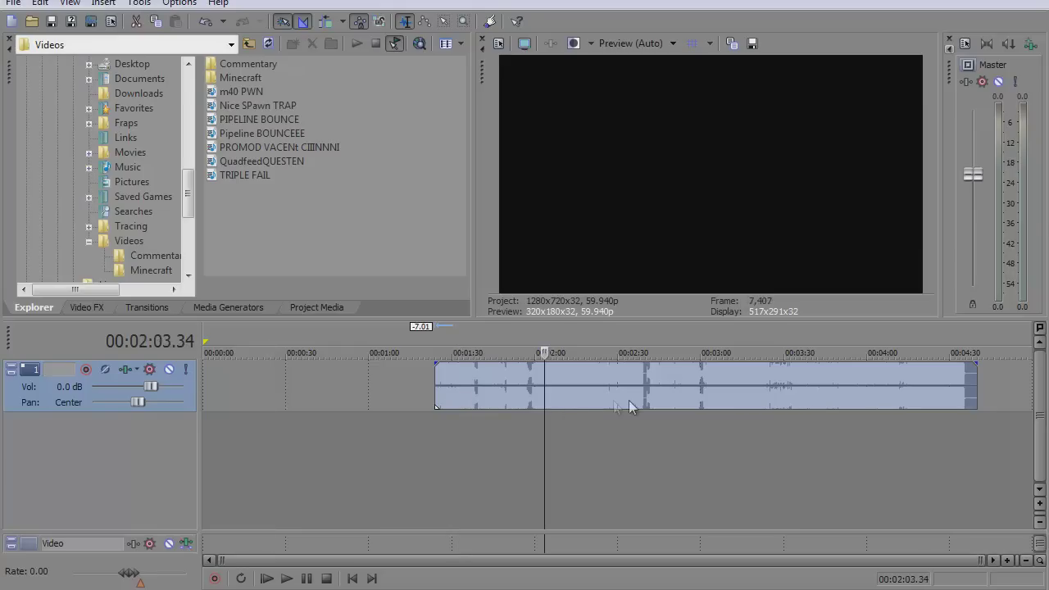
pyautogui.click(629, 402)
pyautogui.click(790, 402)
pyautogui.click(668, 403)
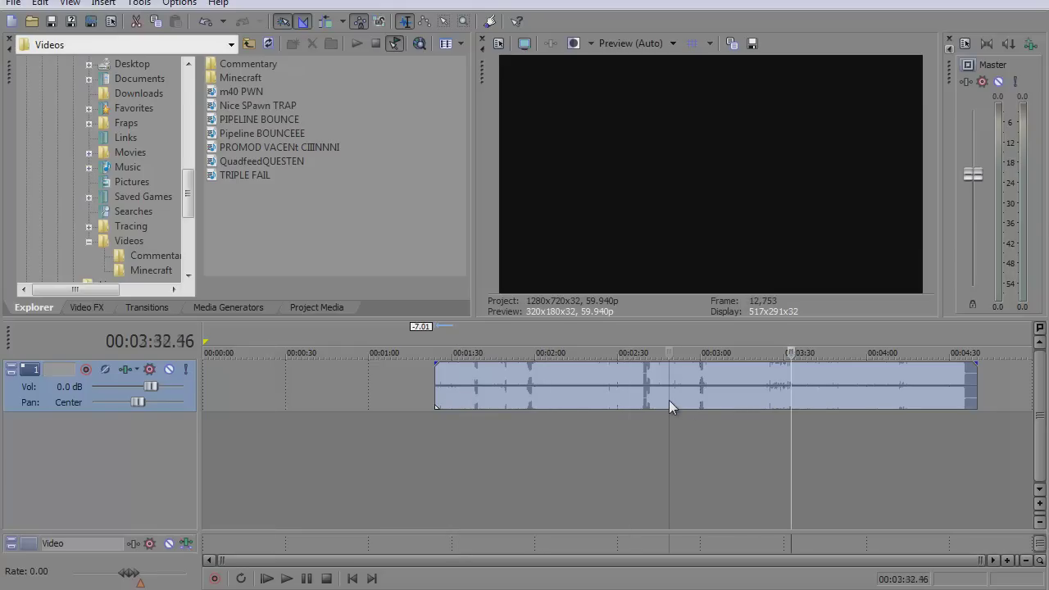
pyautogui.click(598, 407)
pyautogui.click(481, 396)
pyautogui.click(448, 398)
pyautogui.click(590, 414)
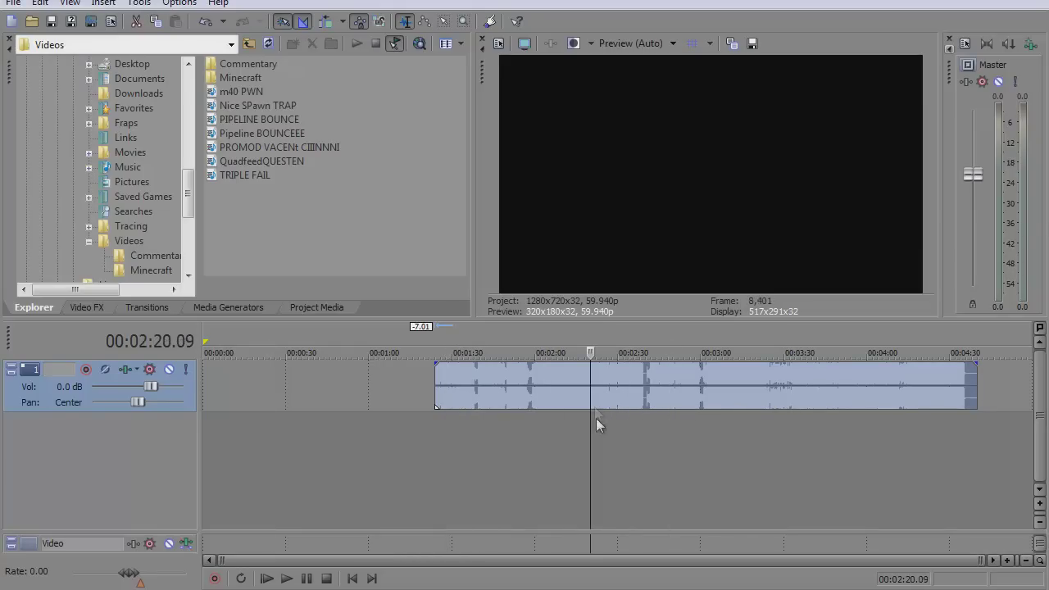
# Search YouTube for 'Uncopyrighted music' and scroll through the results
pyautogui.hotkey('alt', 'Tab')
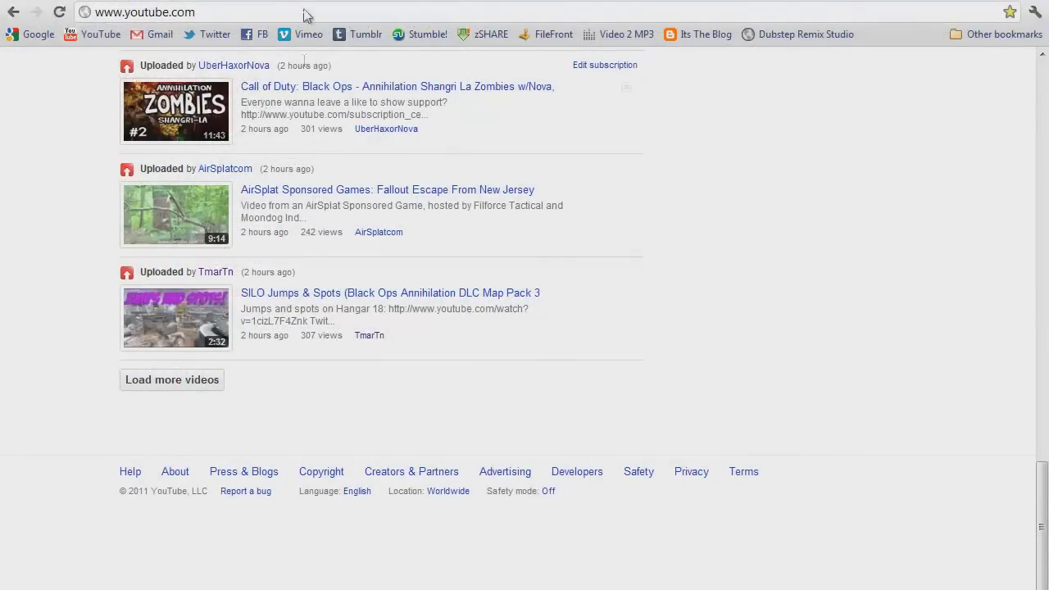
pyautogui.scroll(20, 448, 163)
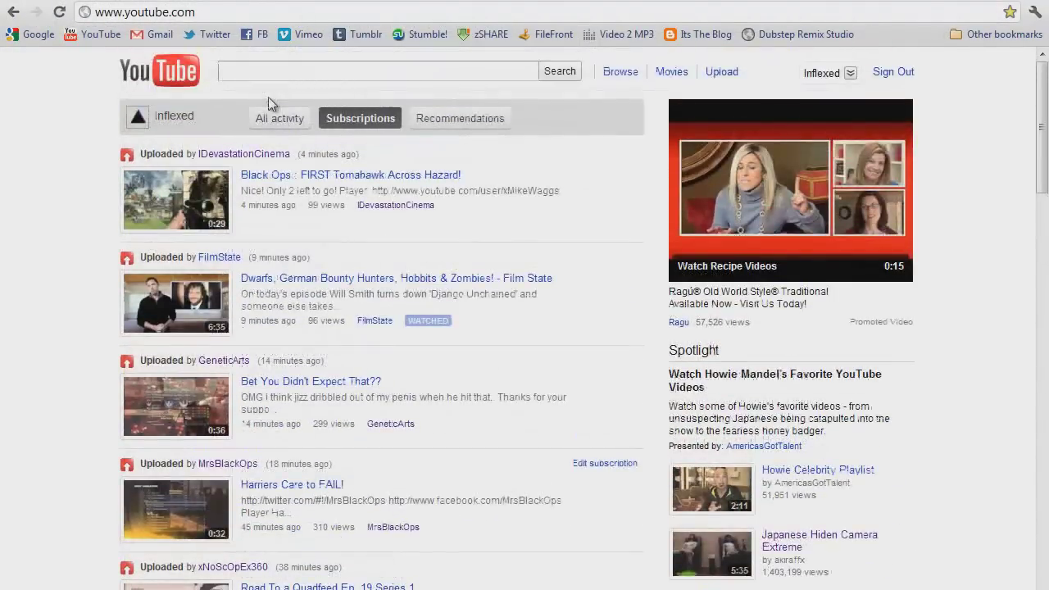
pyautogui.click(277, 75)
pyautogui.write('Uncop')
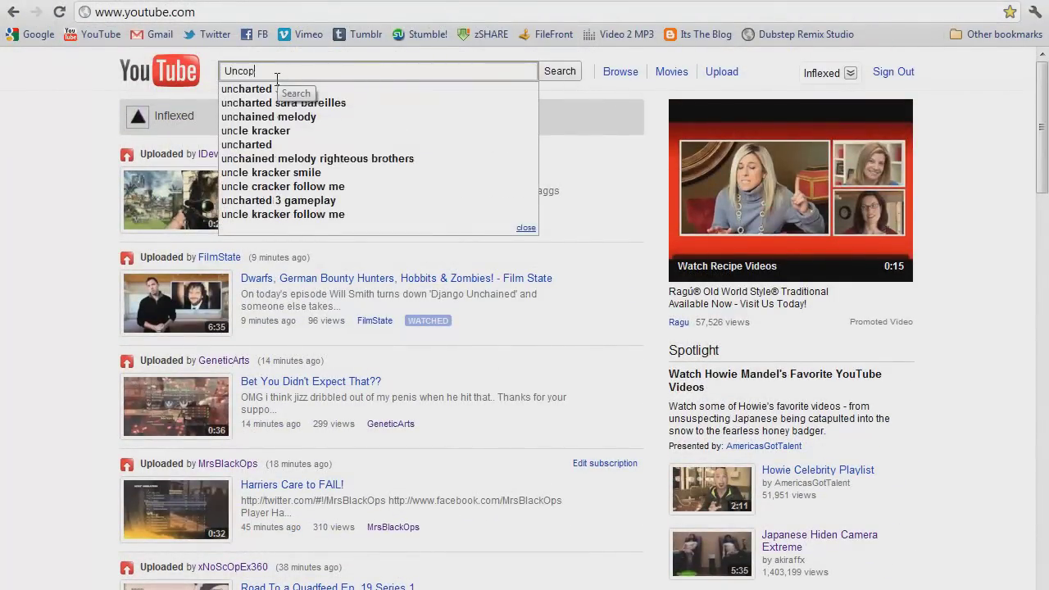
pyautogui.write('y rright')
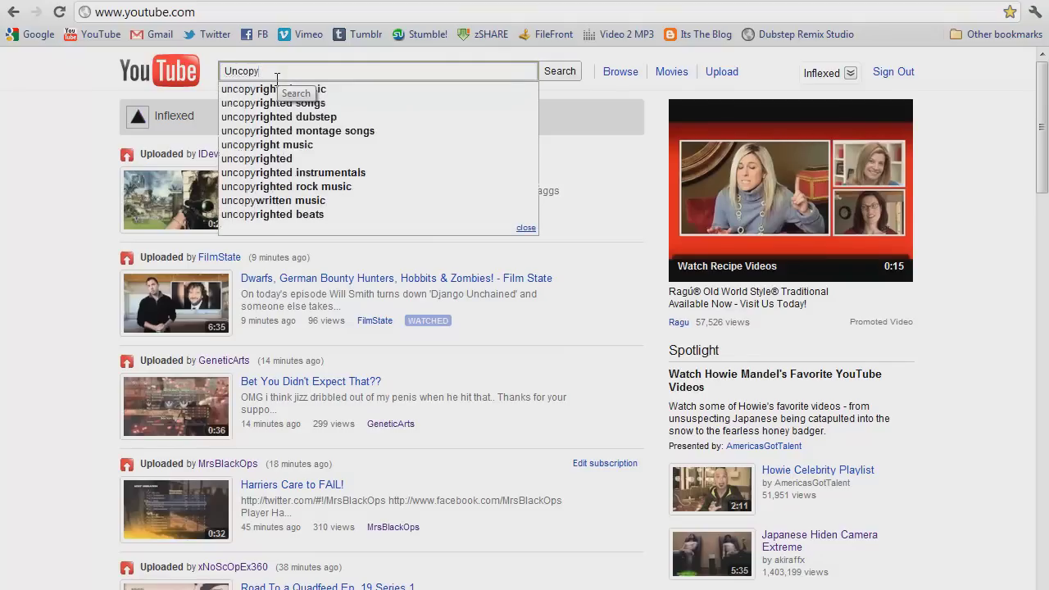
pyautogui.write('ed music')
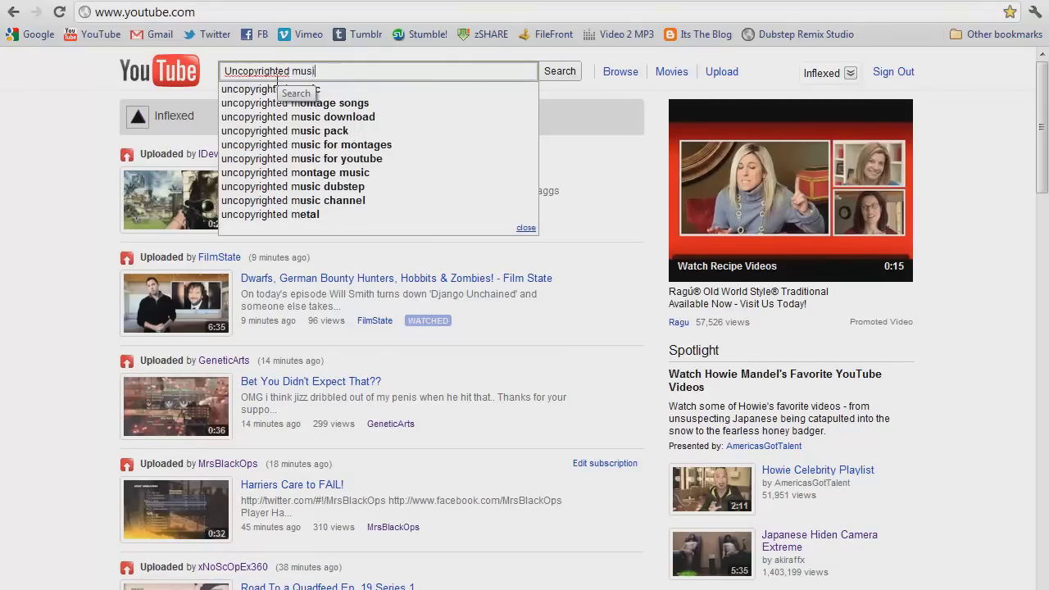
pyautogui.press('Return')
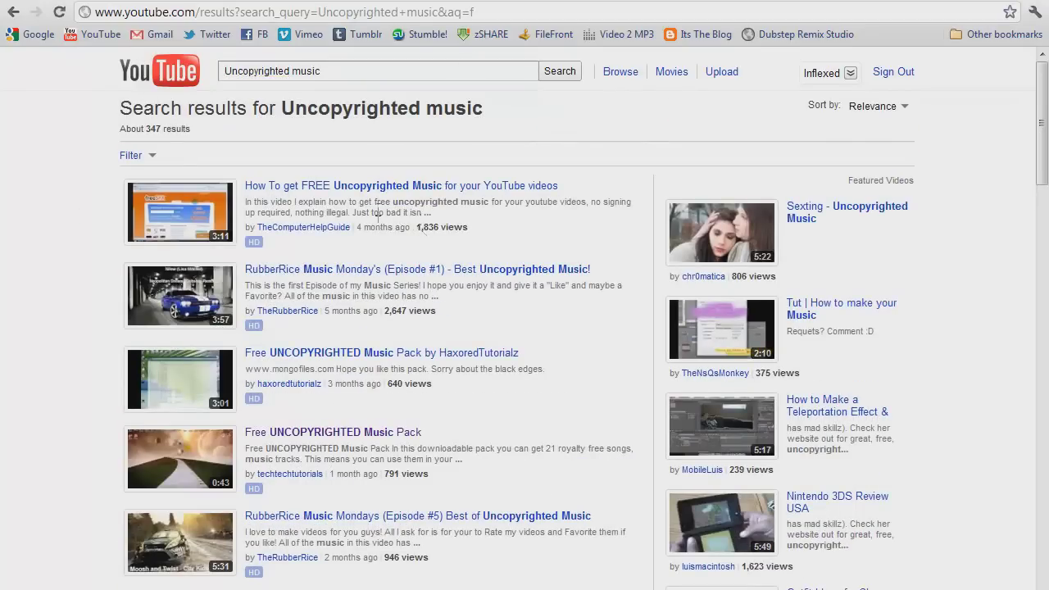
pyautogui.scroll(-3, 419, 234)
pyautogui.scroll(3, 406, 242)
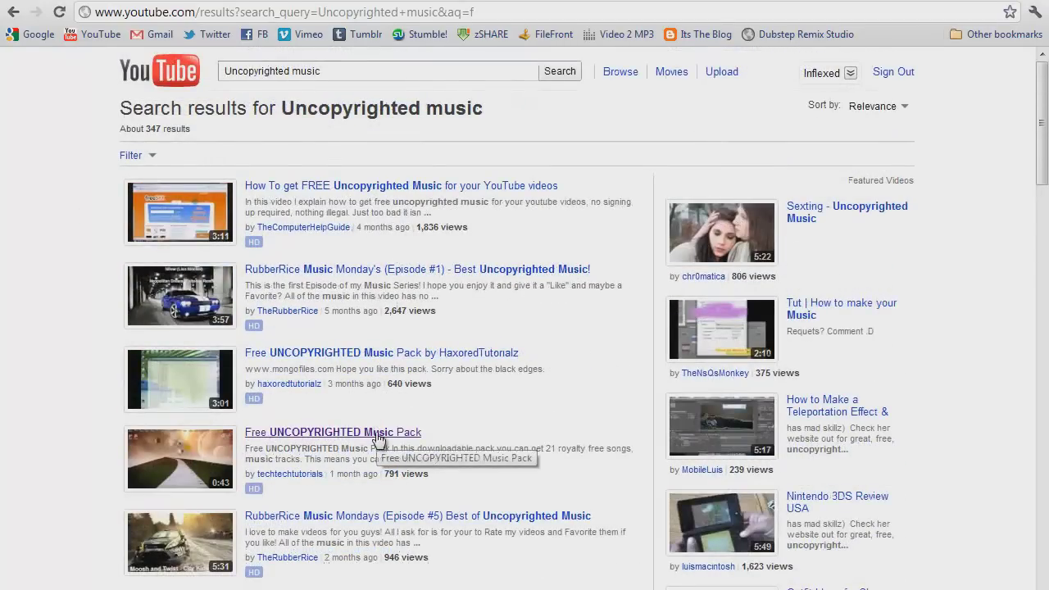
pyautogui.scroll(-4, 385, 430)
pyautogui.scroll(4, 402, 414)
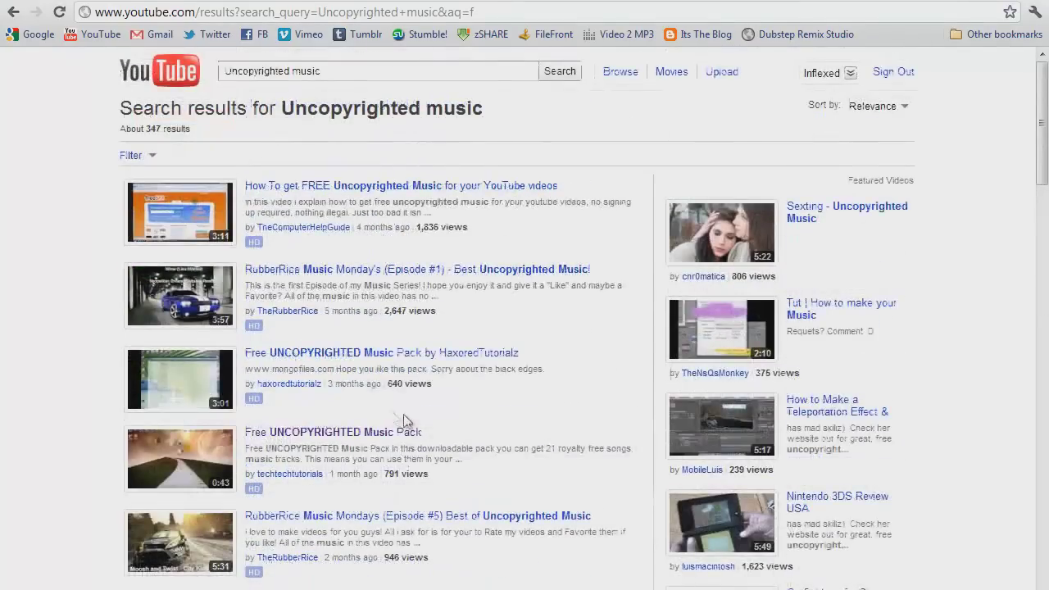
# Replace the search with 'uncopyrighted songs' and run it
pyautogui.click(355, 70)
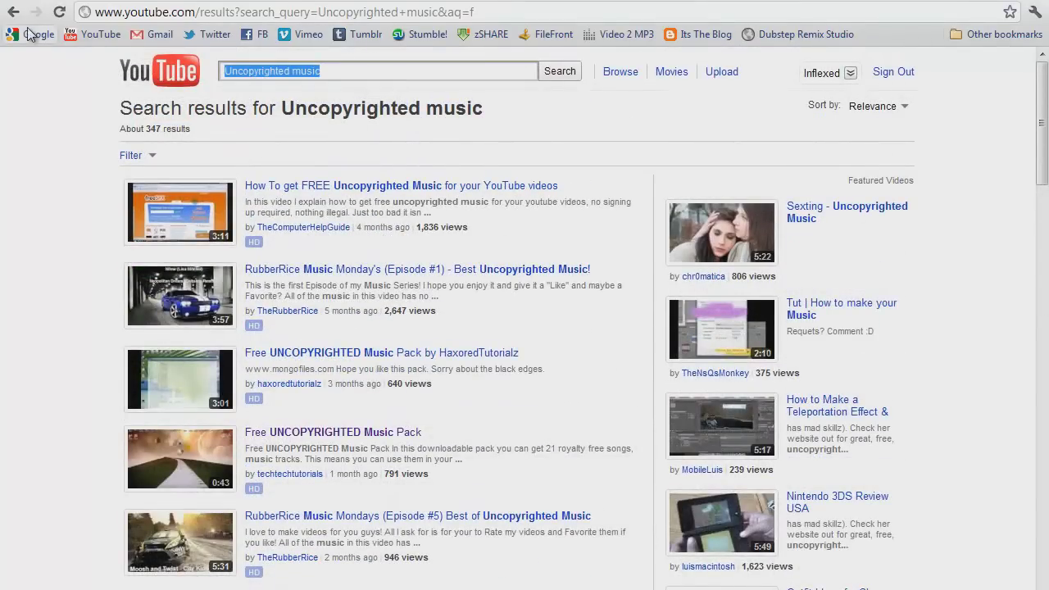
pyautogui.press('BackSpace')
pyautogui.write('unc')
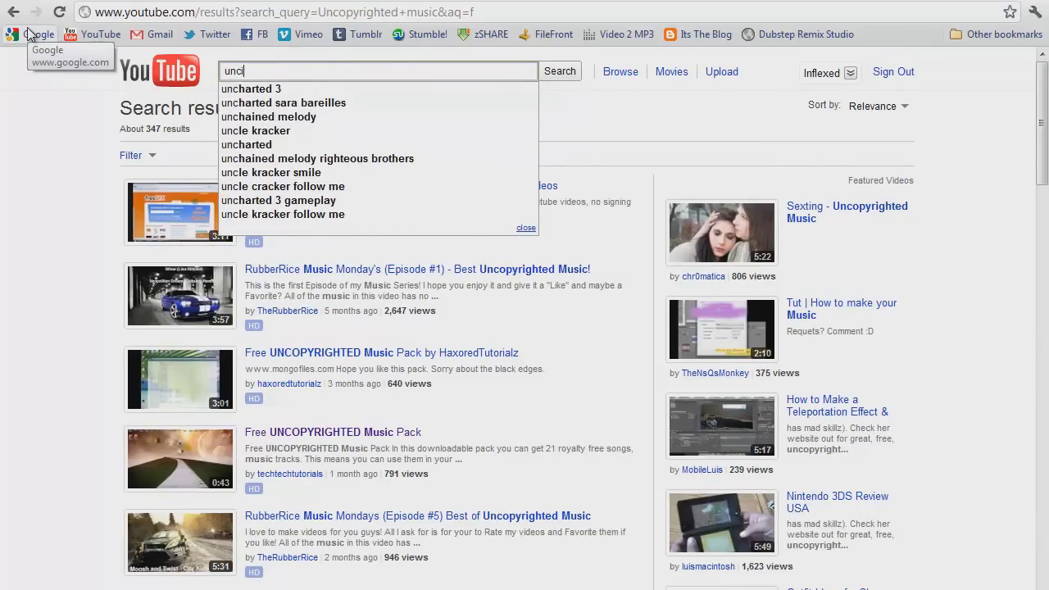
pyautogui.write('opyri')
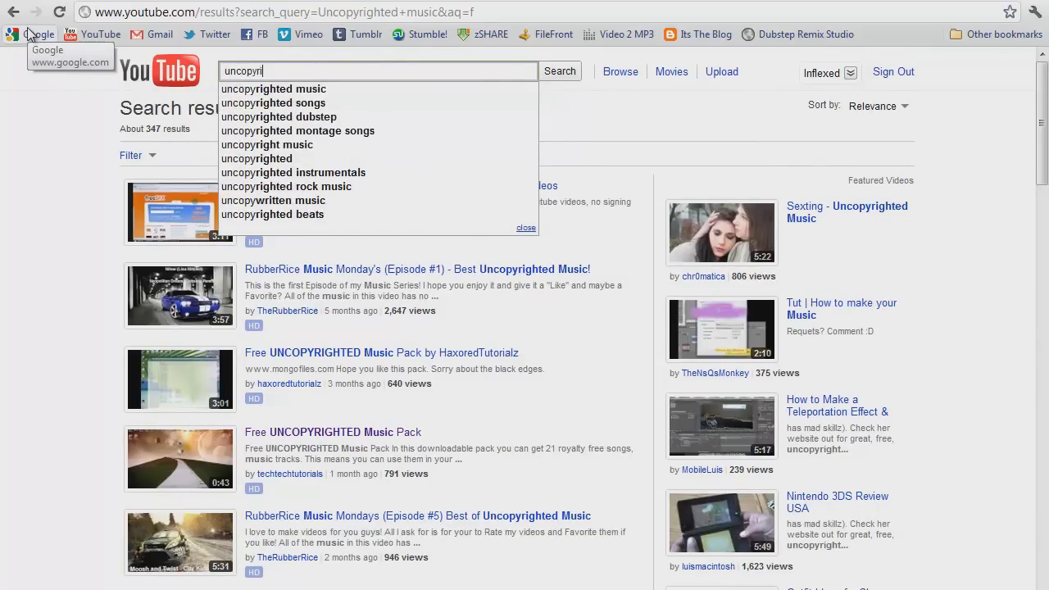
pyautogui.write('ghted songs')
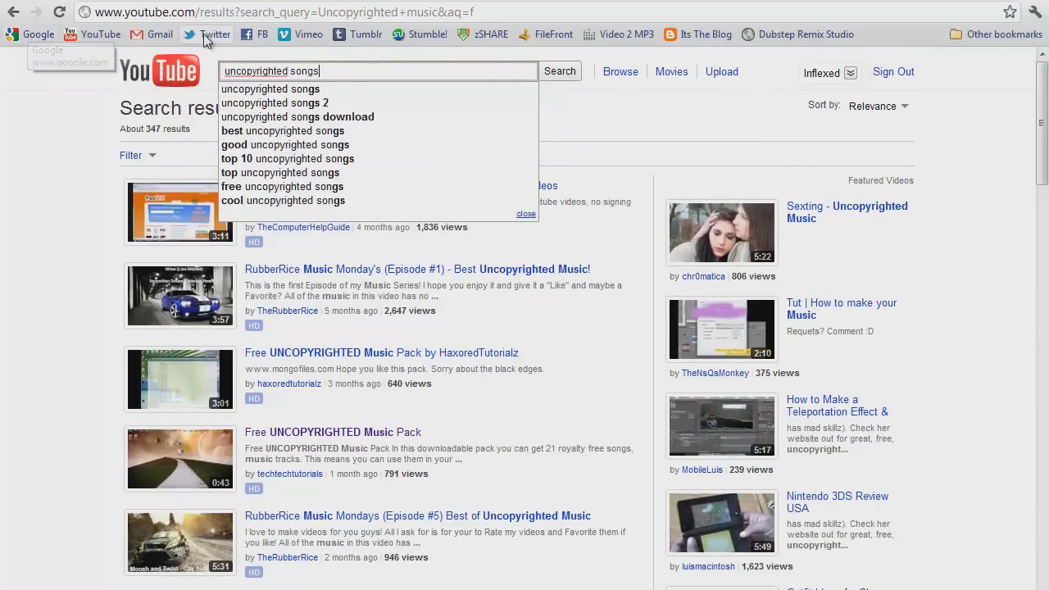
pyautogui.press('Return')
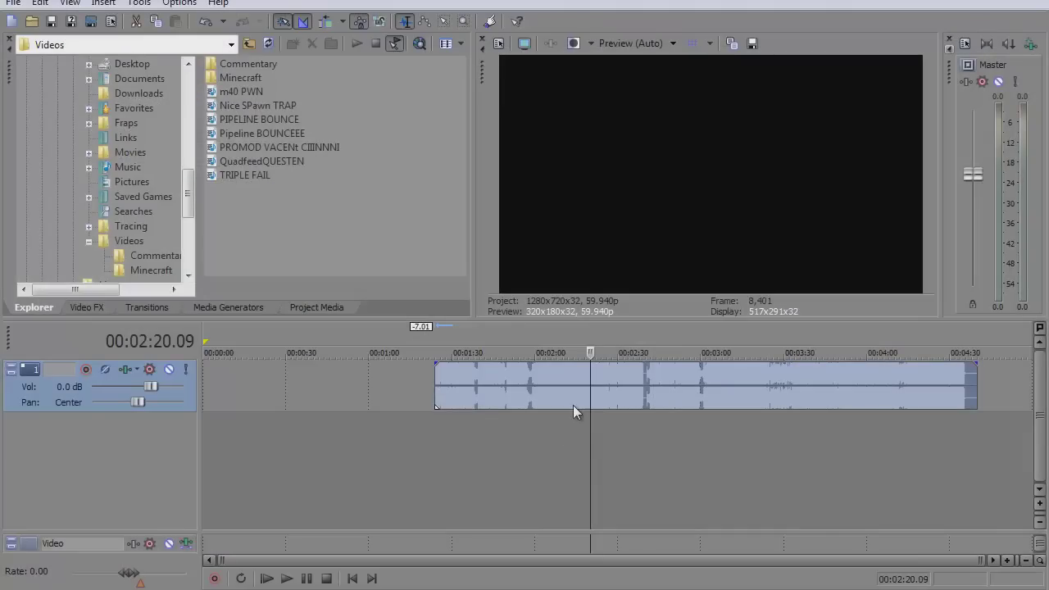
pyautogui.click(573, 405)
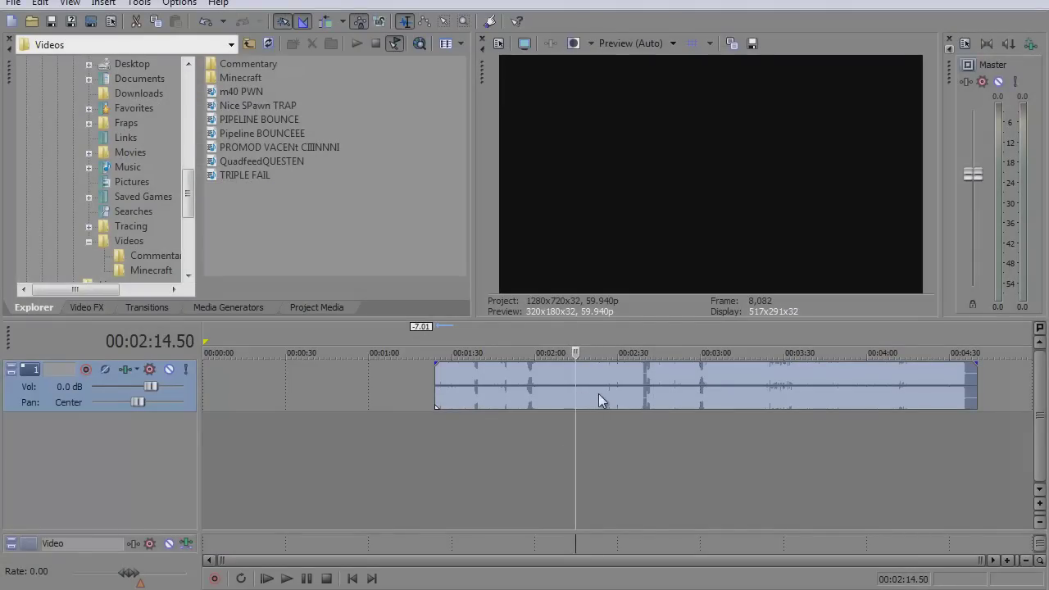
# Move the music clip on the audio track to start just before 1:00
pyautogui.click(598, 393)
pyautogui.moveTo(553, 364); pyautogui.dragTo(473, 371)
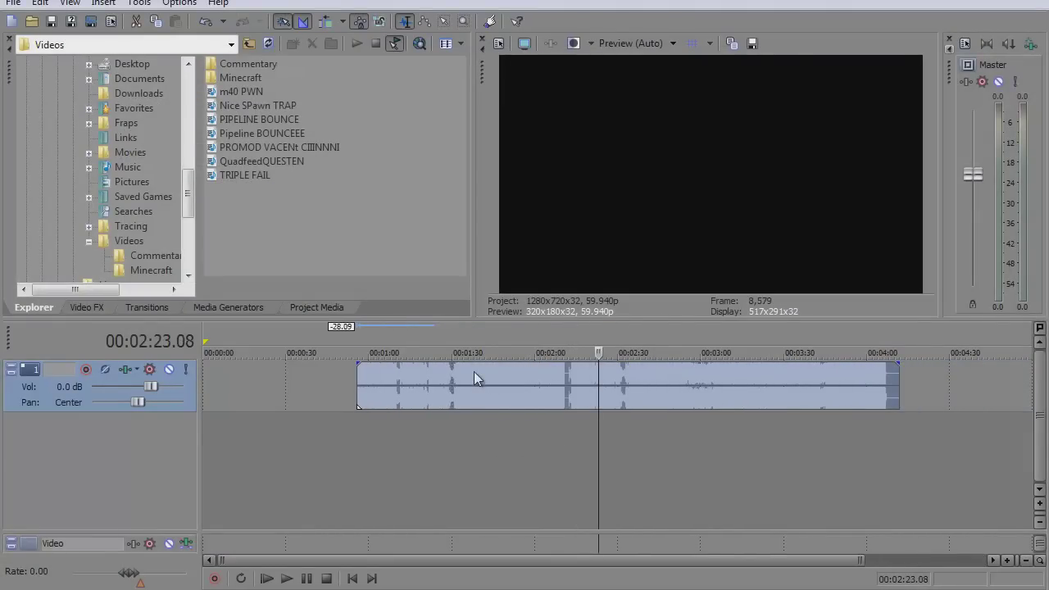
pyautogui.click(484, 391)
pyautogui.click(596, 402)
pyautogui.click(513, 397)
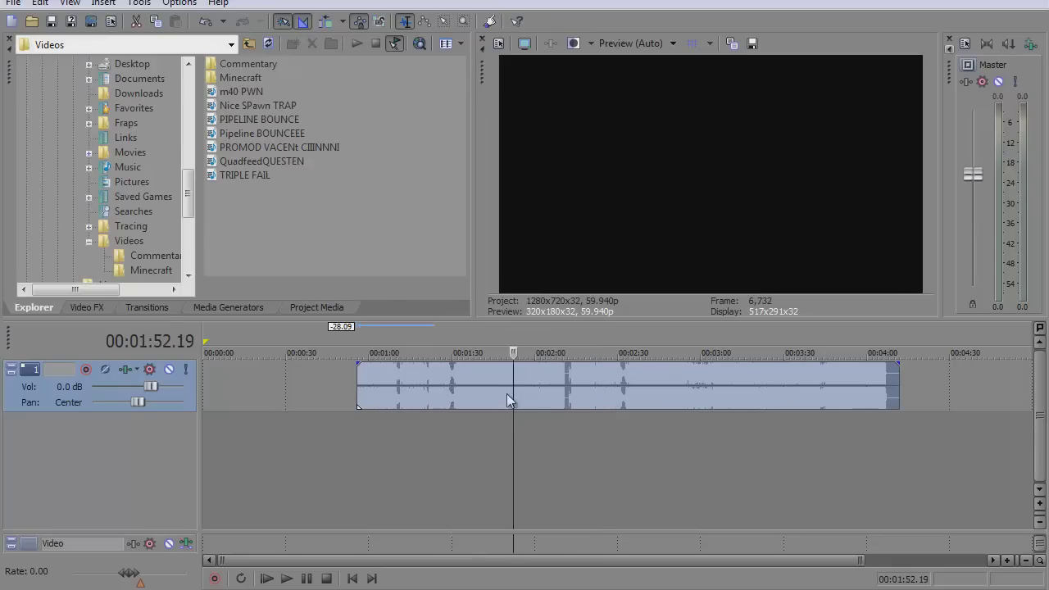
# Play the track from near the event's start, stop it, and set the cursor to 0:43.52
pyautogui.click(347, 392)
pyautogui.press('space')
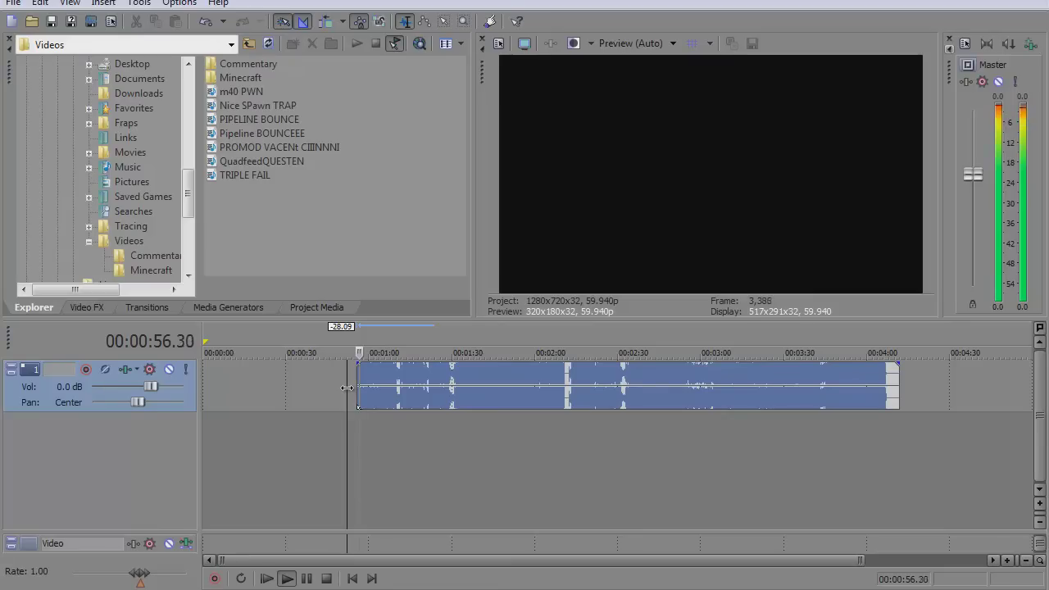
pyautogui.press('Return')
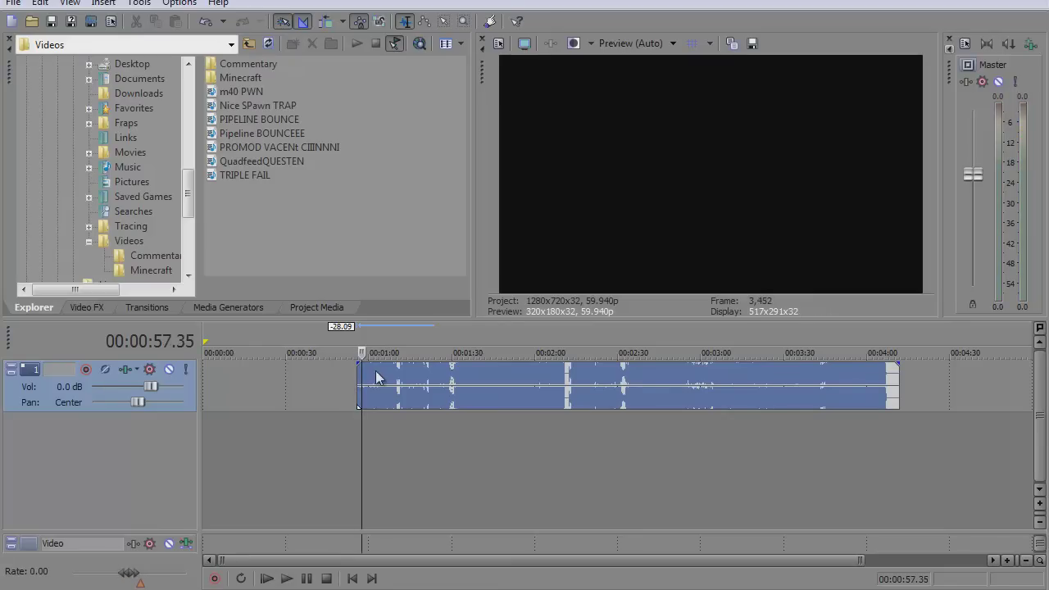
pyautogui.click(379, 386)
pyautogui.click(460, 389)
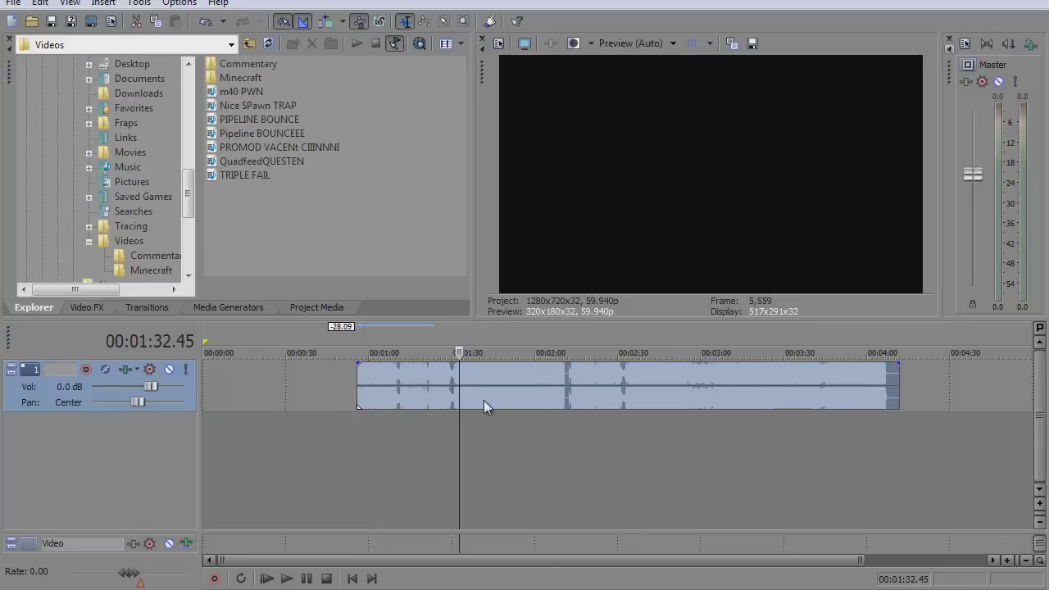
pyautogui.click(278, 445)
pyautogui.click(504, 465)
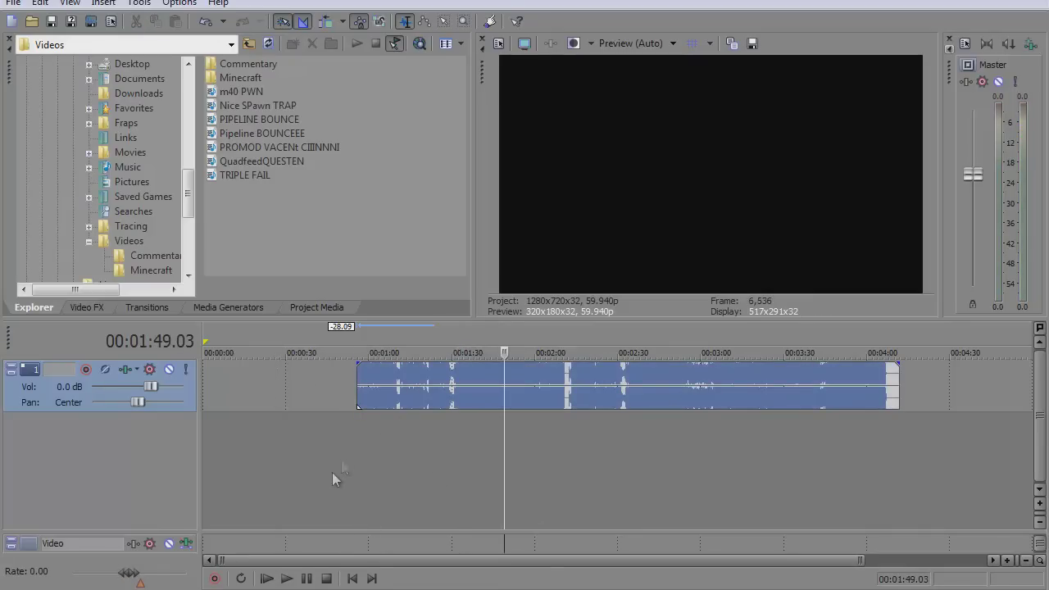
pyautogui.click(325, 474)
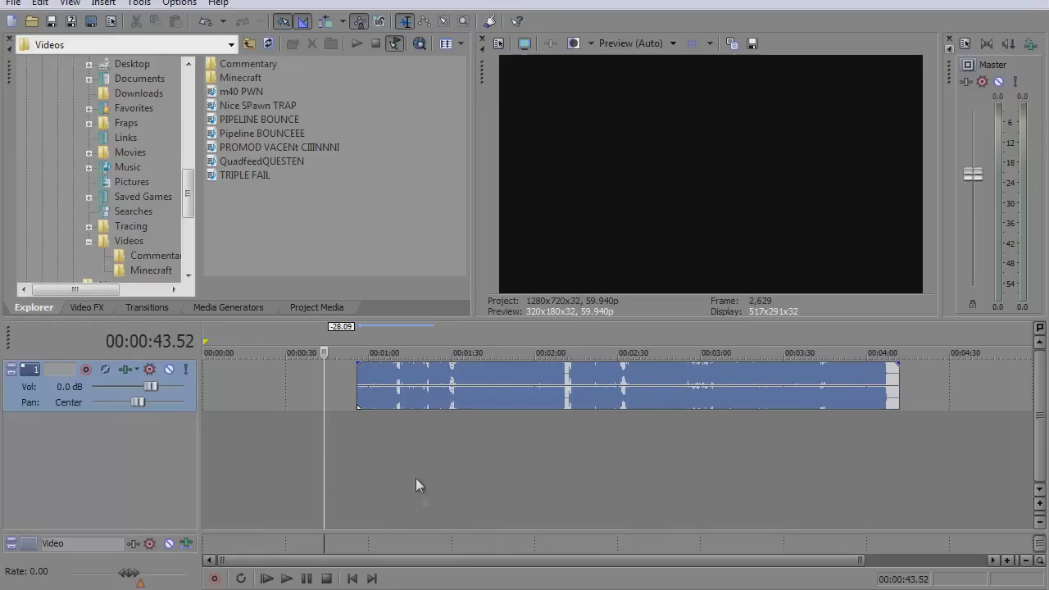
# In the music event's Properties, choose the Classic stretch method and set pitch change to 0.5
pyautogui.rightClick(511, 400)
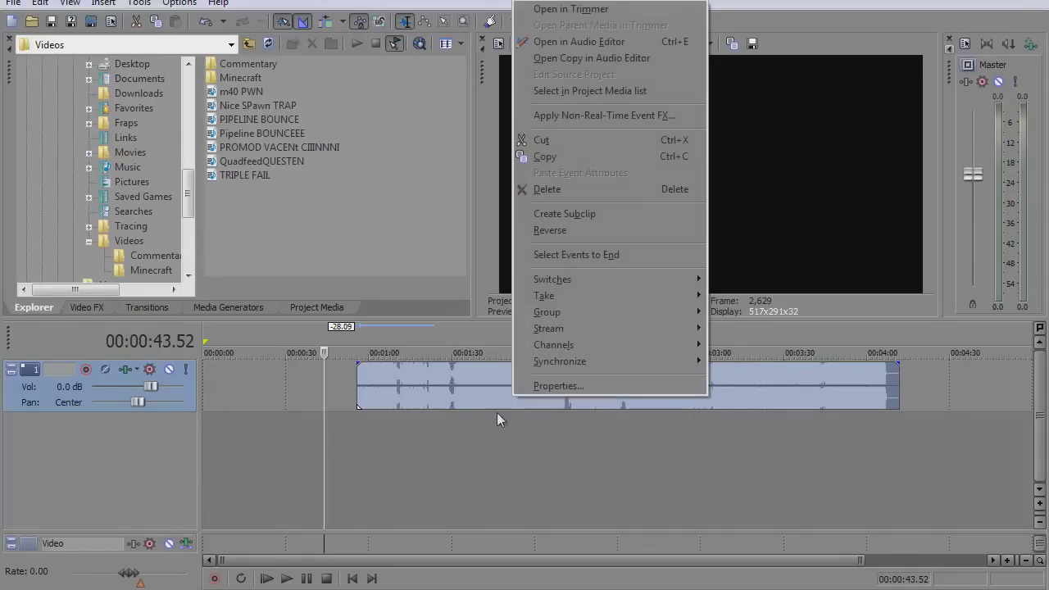
pyautogui.click(589, 386)
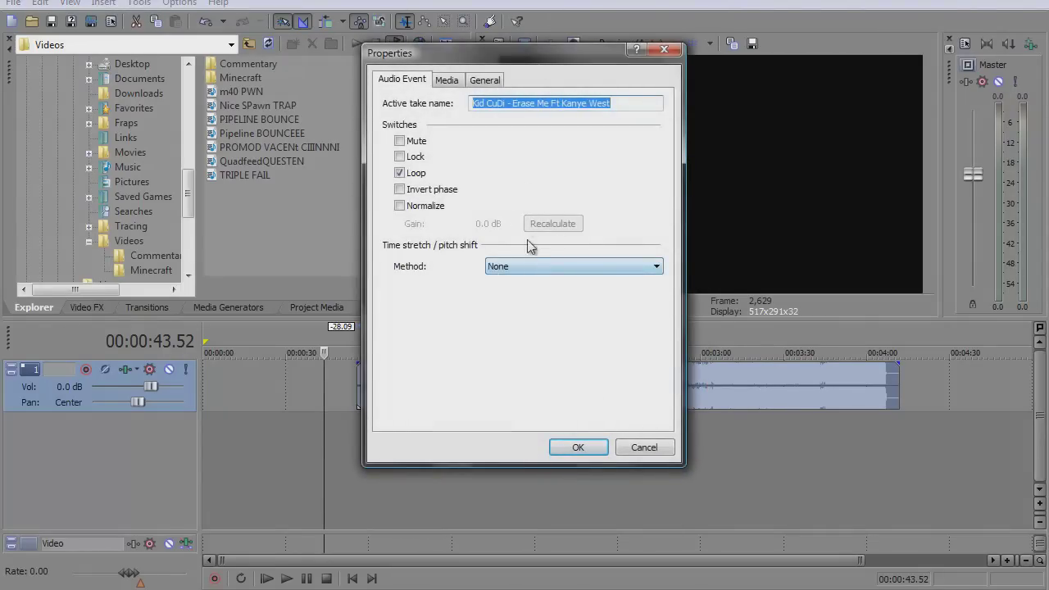
pyautogui.click(628, 266)
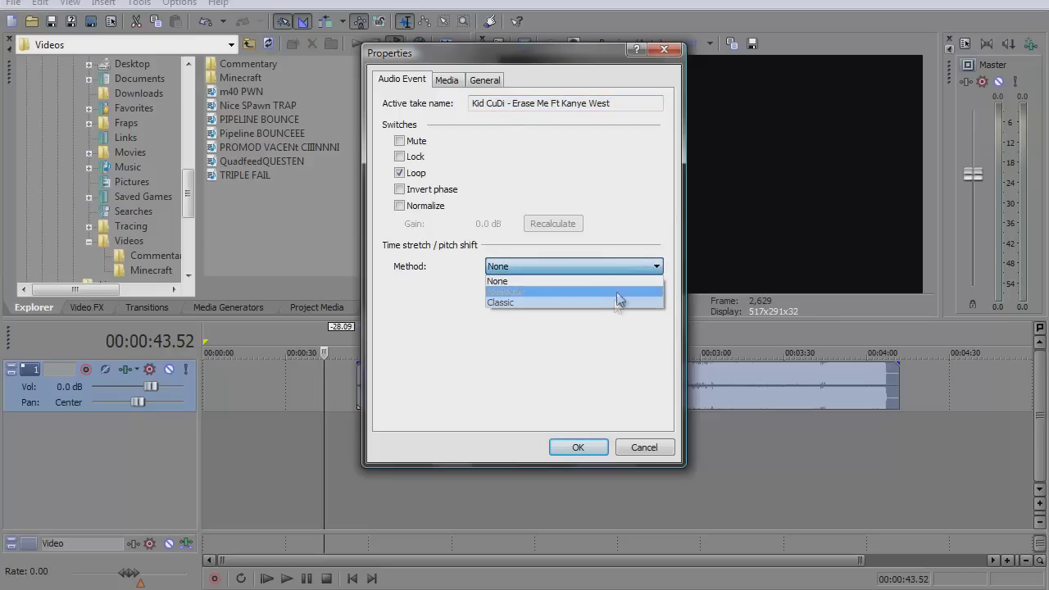
pyautogui.click(522, 301)
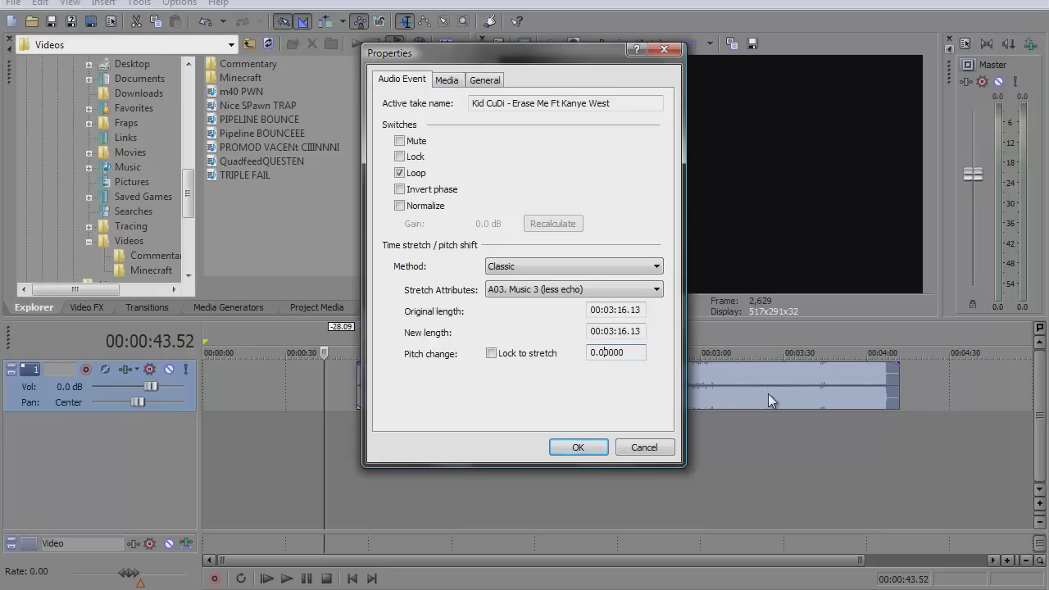
pyautogui.press('BackSpace')
pyautogui.write('5')
pyautogui.click(577, 448)
# Play the 0.5 pitch-shifted music from the event's start, stop, then return to its start
pyautogui.click(433, 400)
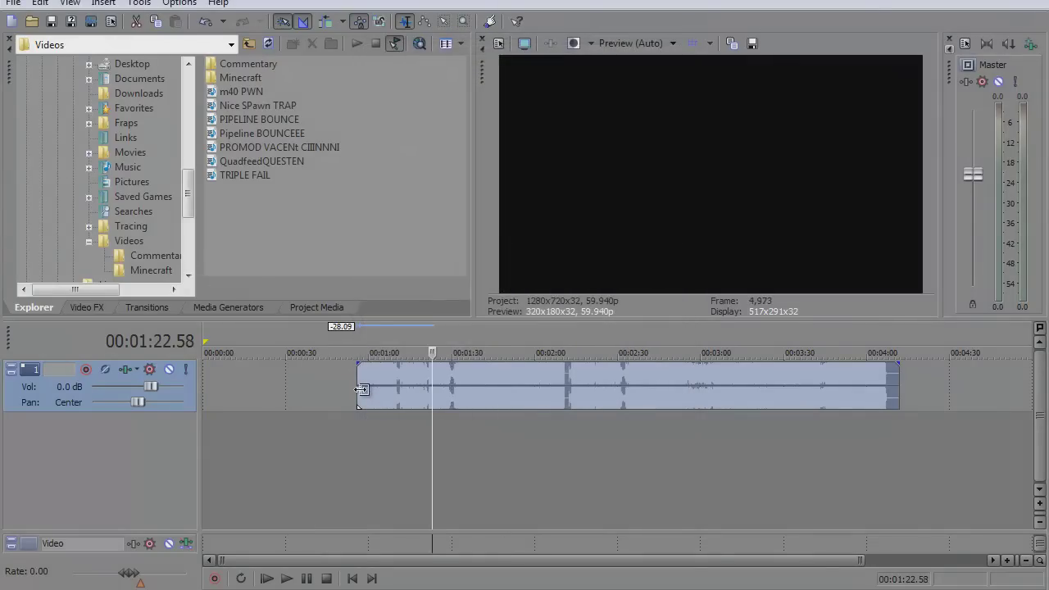
pyautogui.click(361, 390)
pyautogui.press('space')
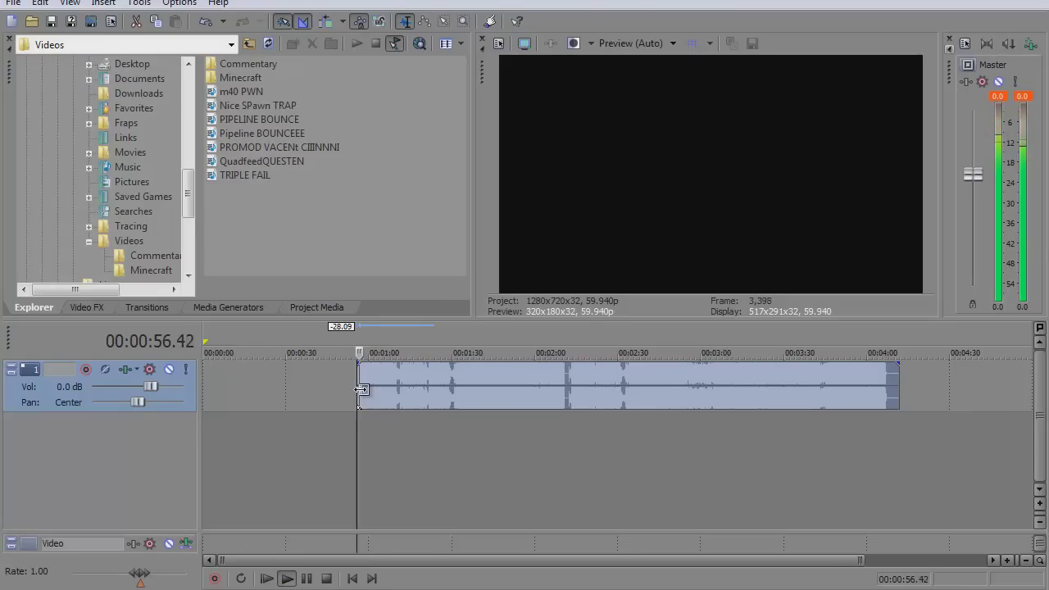
pyautogui.press('Return')
pyautogui.click(215, 418)
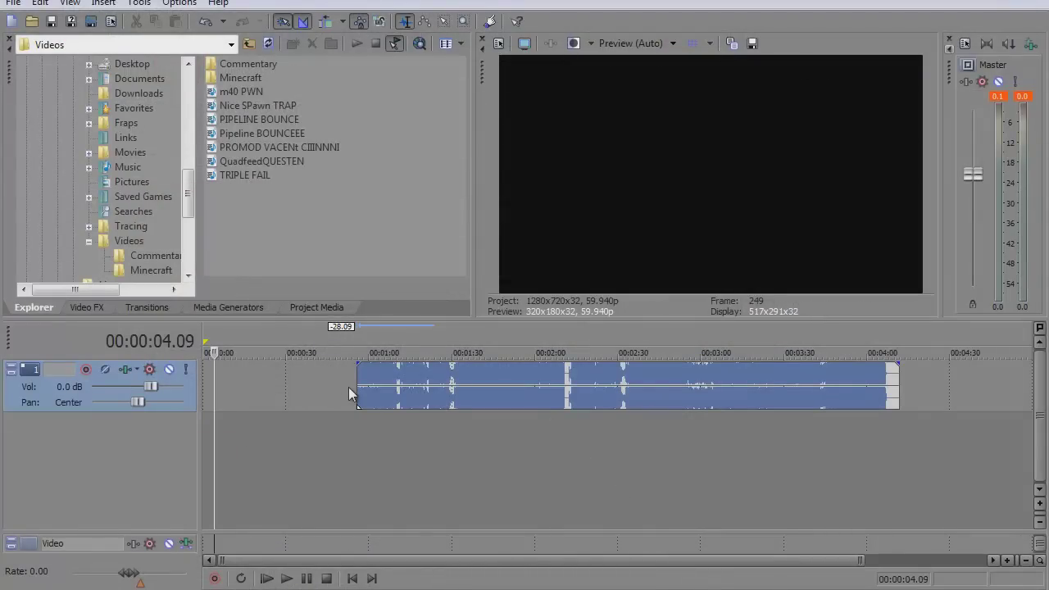
pyautogui.click(348, 388)
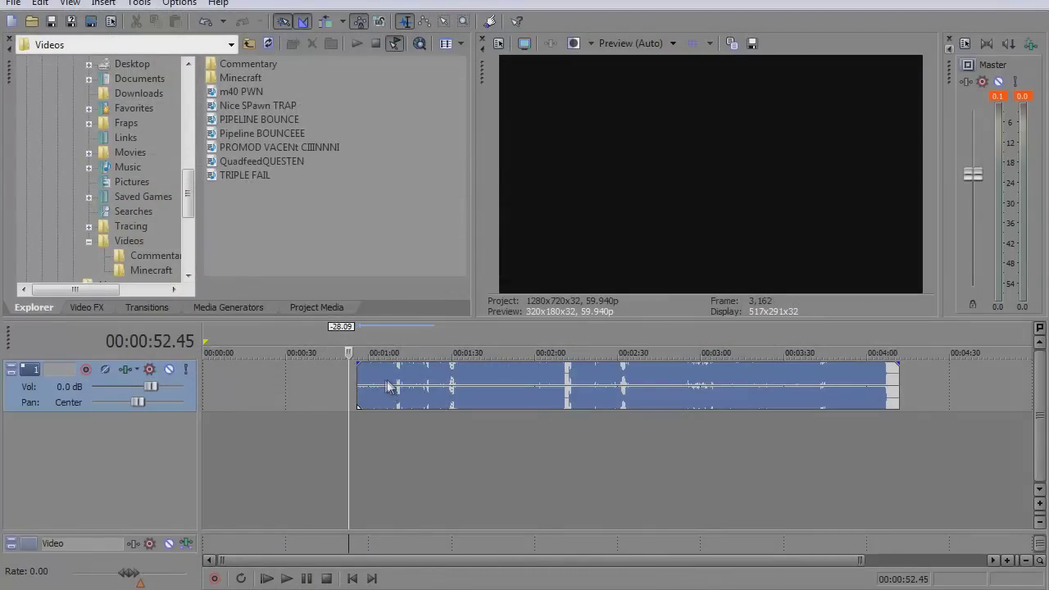
pyautogui.click(328, 385)
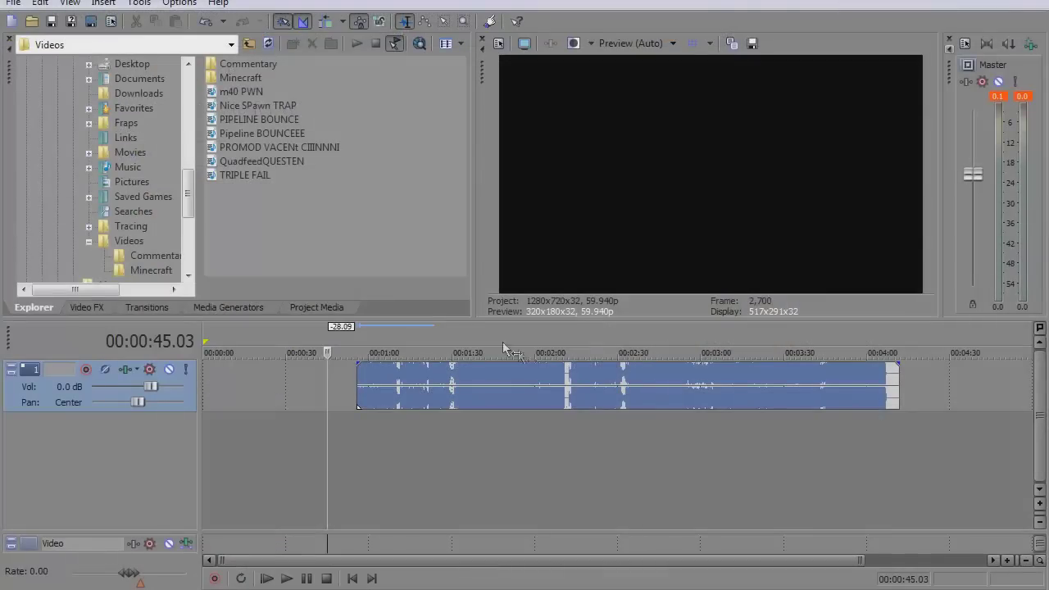
pyautogui.click(359, 383)
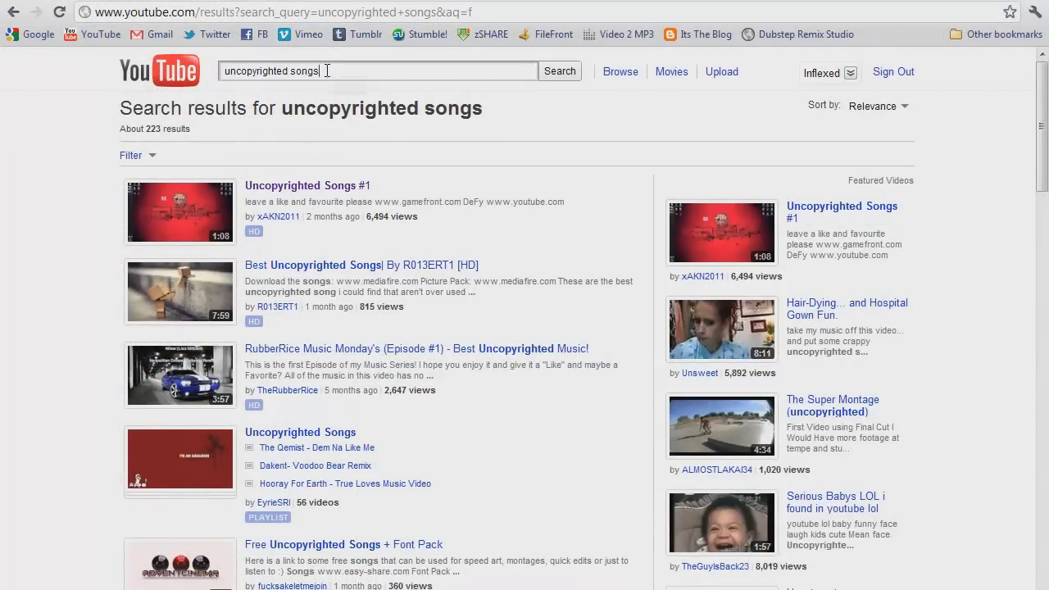
pyautogui.moveTo(327, 71); pyautogui.dragTo(21, 62)
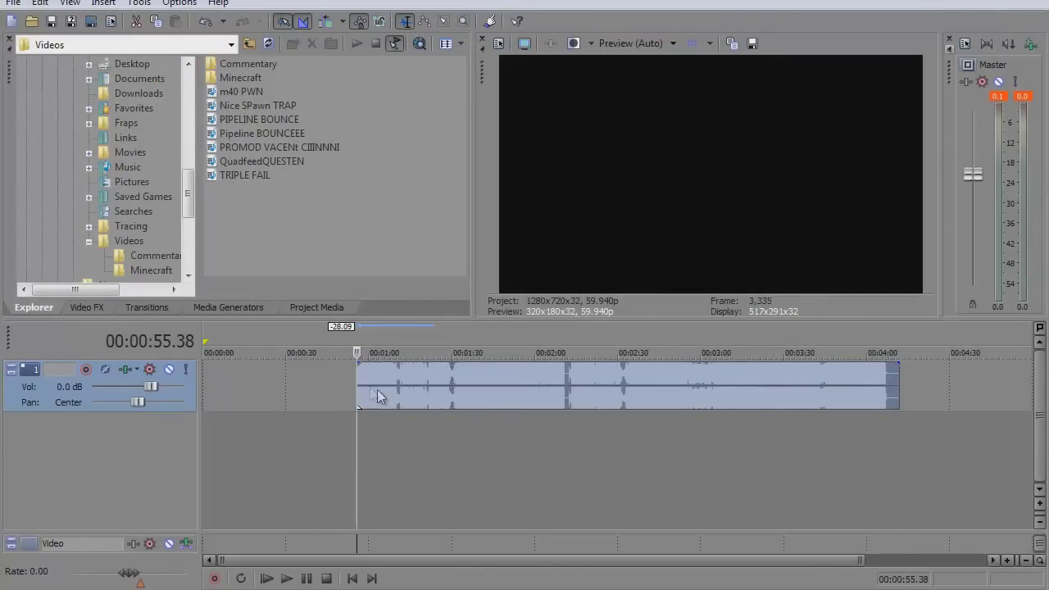
pyautogui.click(402, 382)
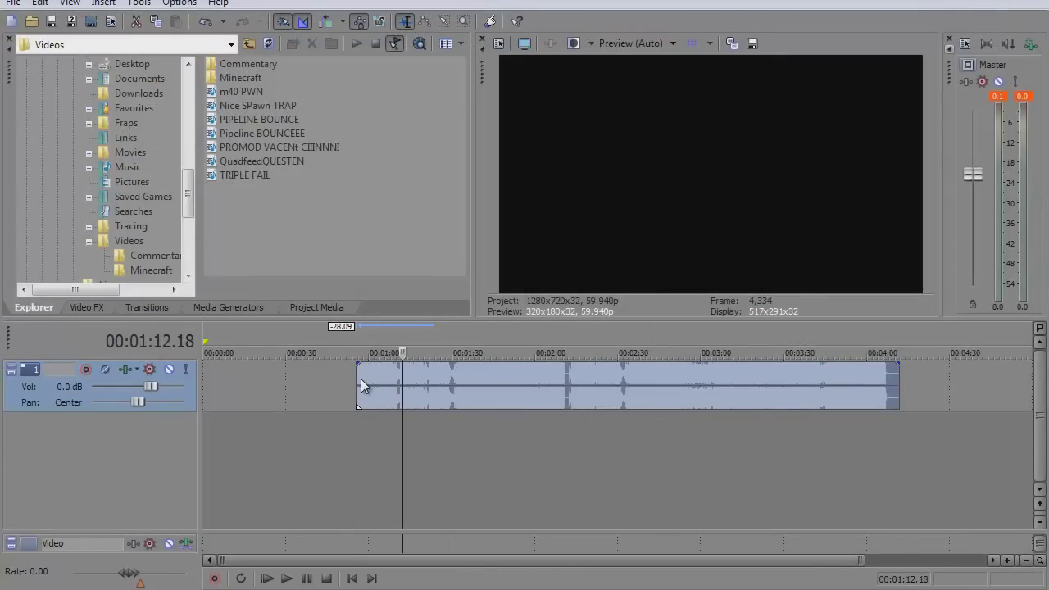
pyautogui.click(360, 380)
pyautogui.click(402, 371)
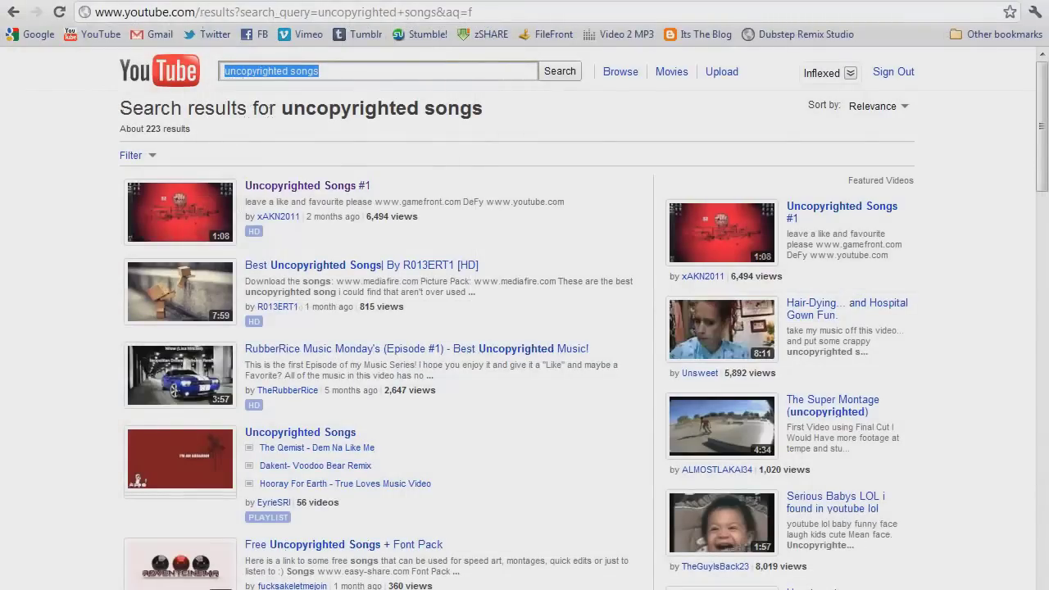
# Search YouTube for 'erase me kid cudi' using the autocomplete suggestion
pyautogui.press('BackSpace')
pyautogui.write('E')
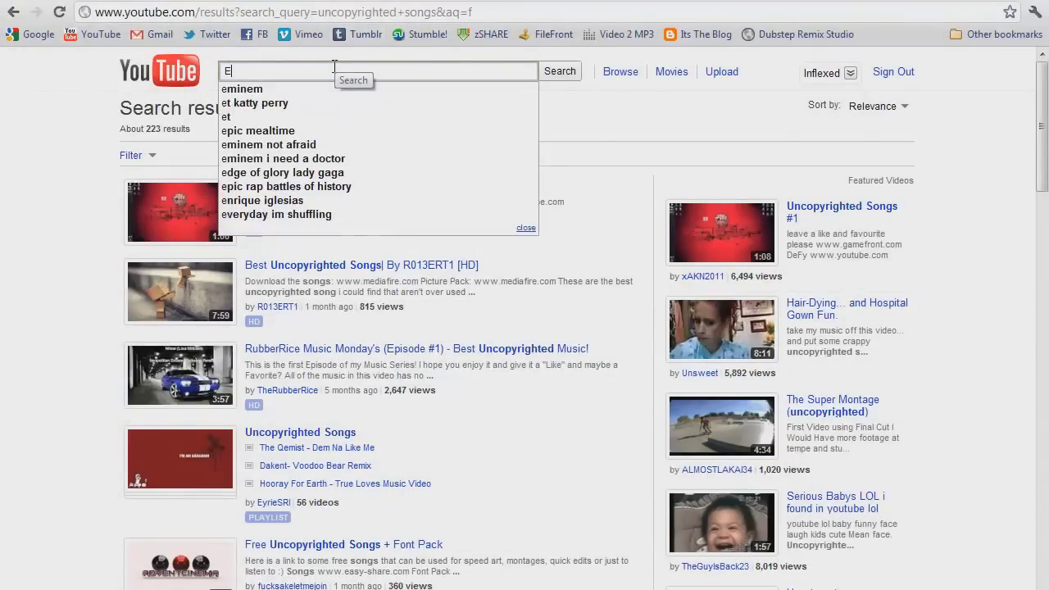
pyautogui.write('rase me')
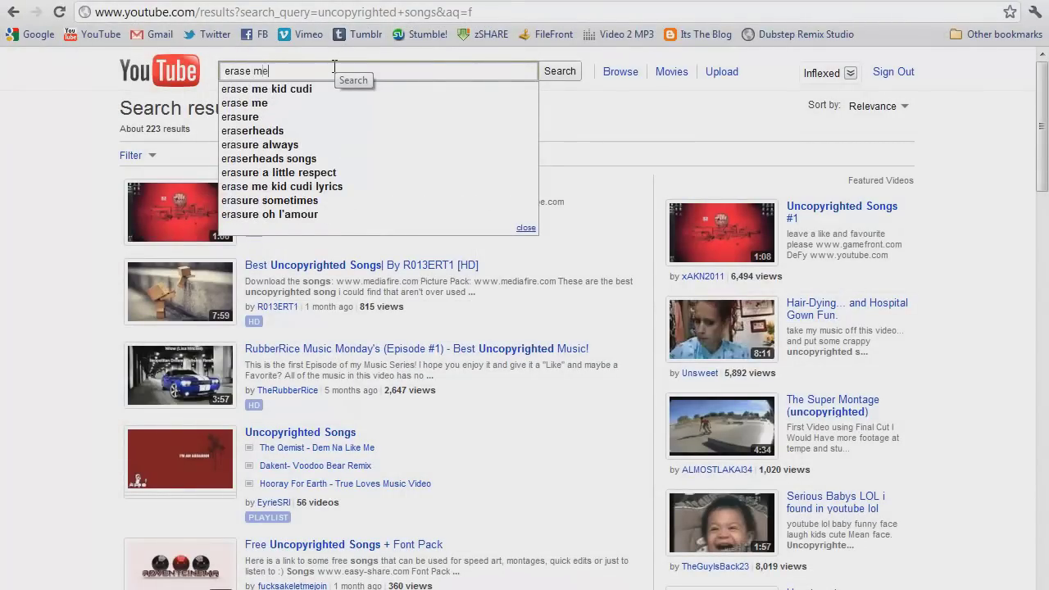
pyautogui.press('Down')
pyautogui.press('Return')
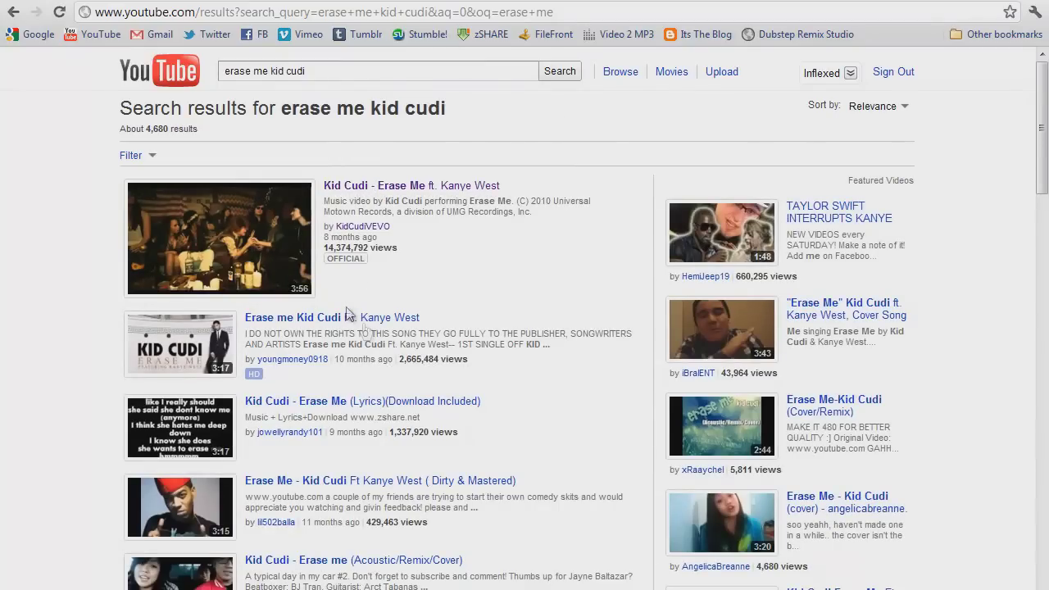
# Open the Erase me Kid Cudi Ft. Kanye West video, pause it, and expand its description
pyautogui.click(354, 325)
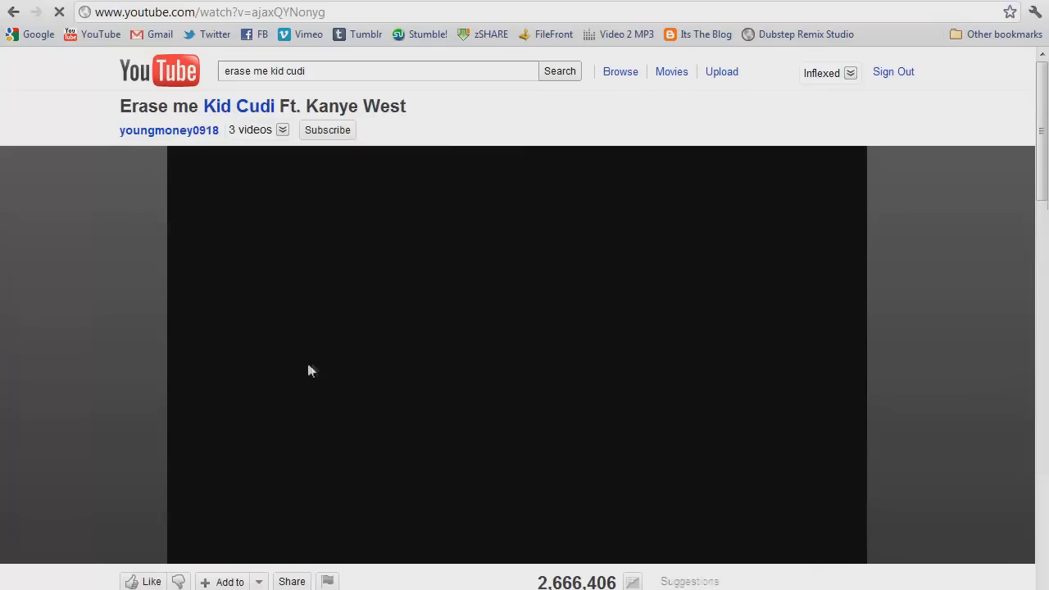
pyautogui.scroll(-1, 164, 311)
pyautogui.click(179, 470)
pyautogui.scroll(1, 238, 195)
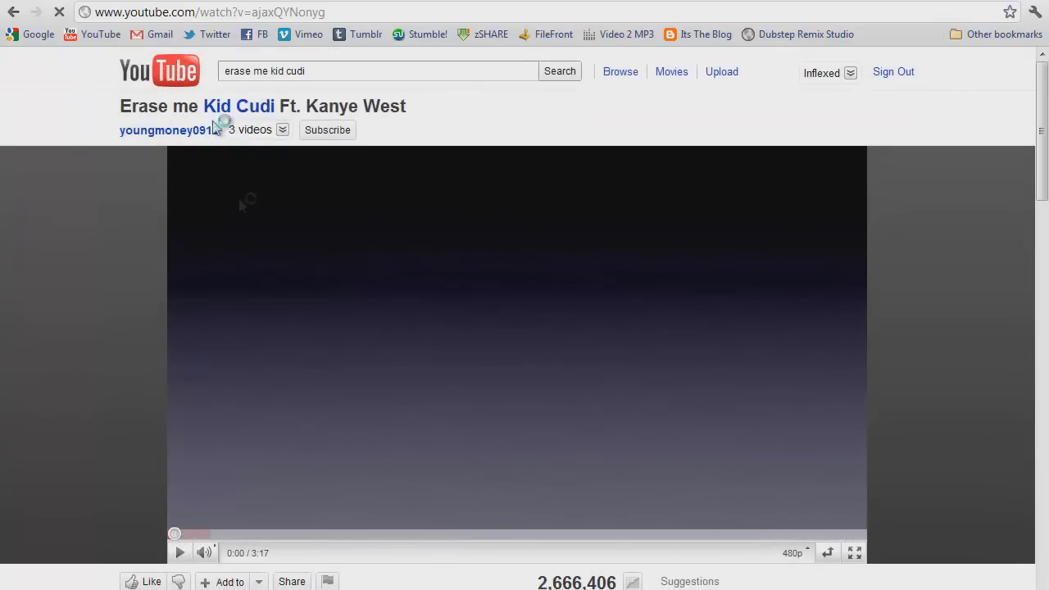
pyautogui.scroll(-5, 613, 384)
pyautogui.click(544, 276)
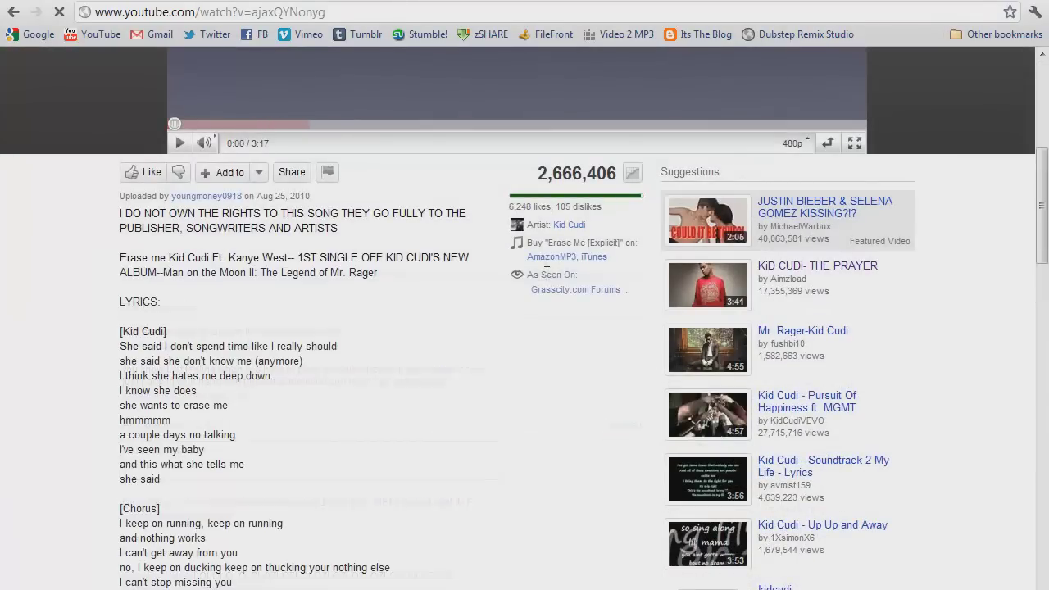
pyautogui.scroll(5, 322, 246)
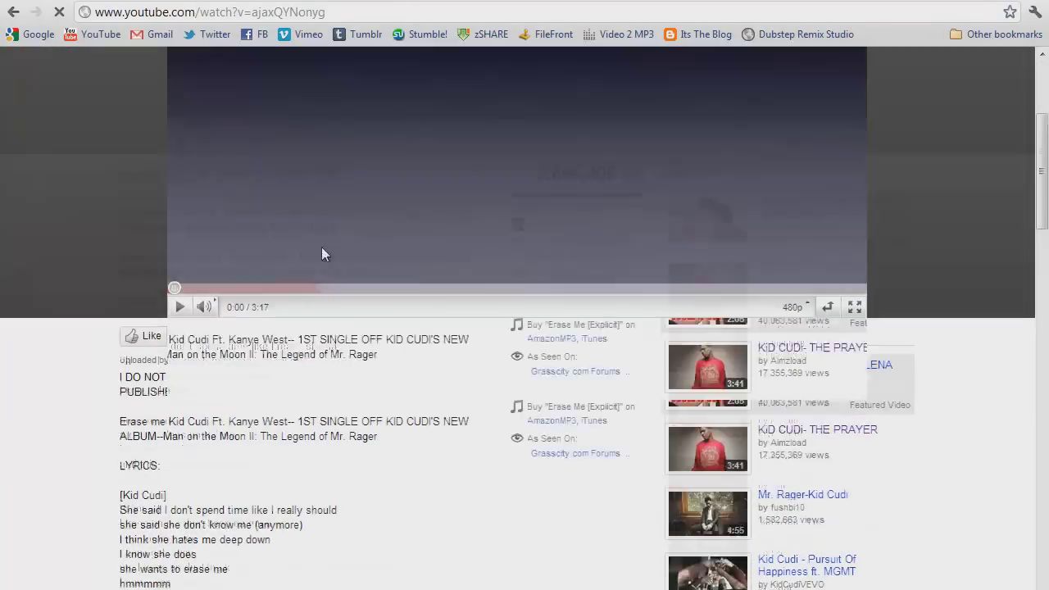
pyautogui.click(189, 71)
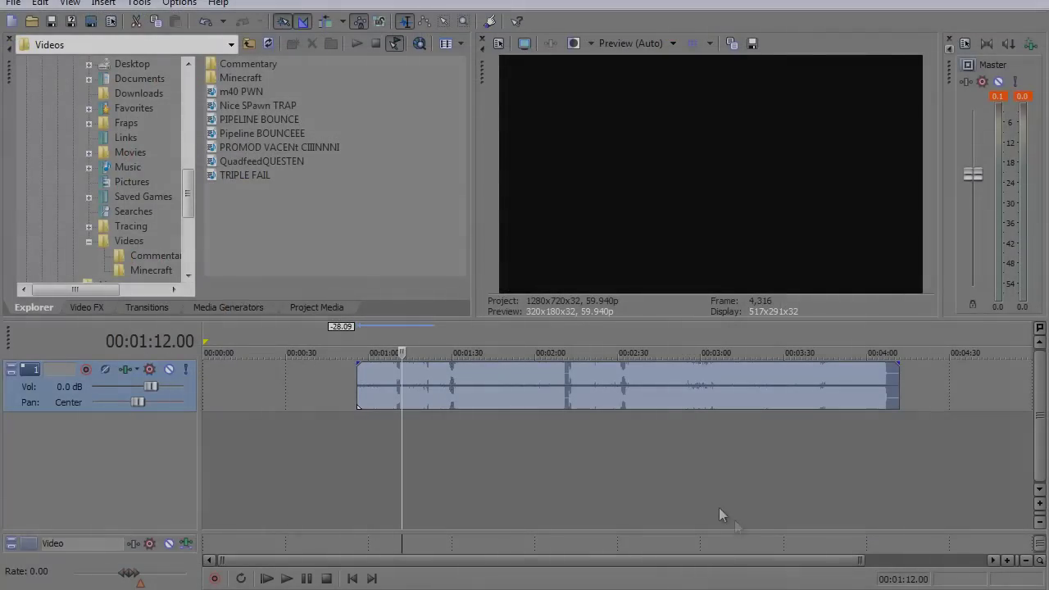
pyautogui.moveTo(333, 395); pyautogui.dragTo(726, 410)
pyautogui.moveTo(944, 410); pyautogui.dragTo(916, 410)
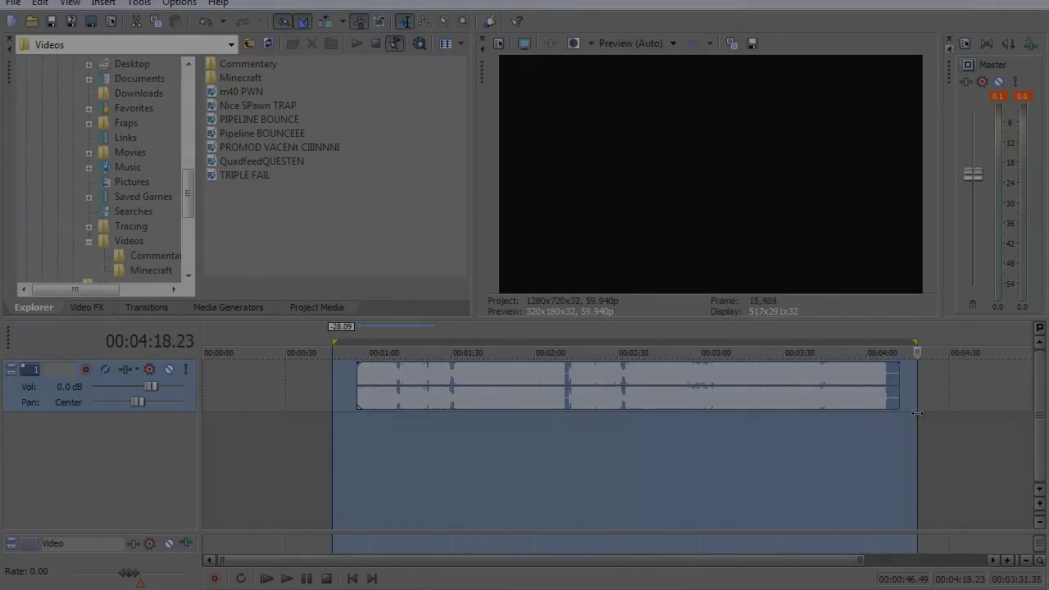
pyautogui.click(292, 402)
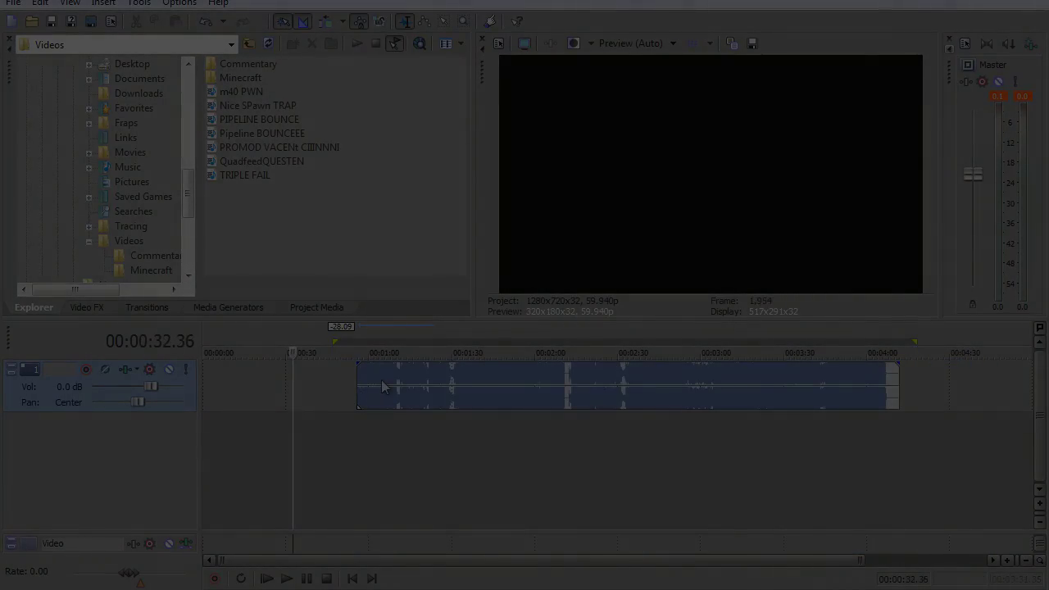